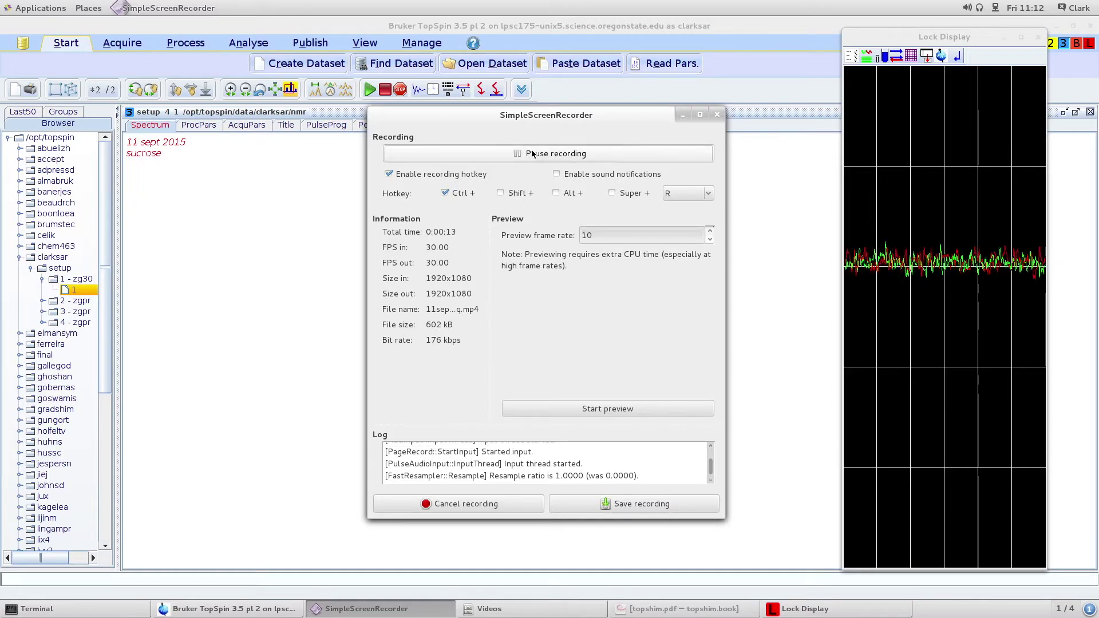
Bring the TopSpin window with the empty sucrose setup dataset to the front
click(776, 215)
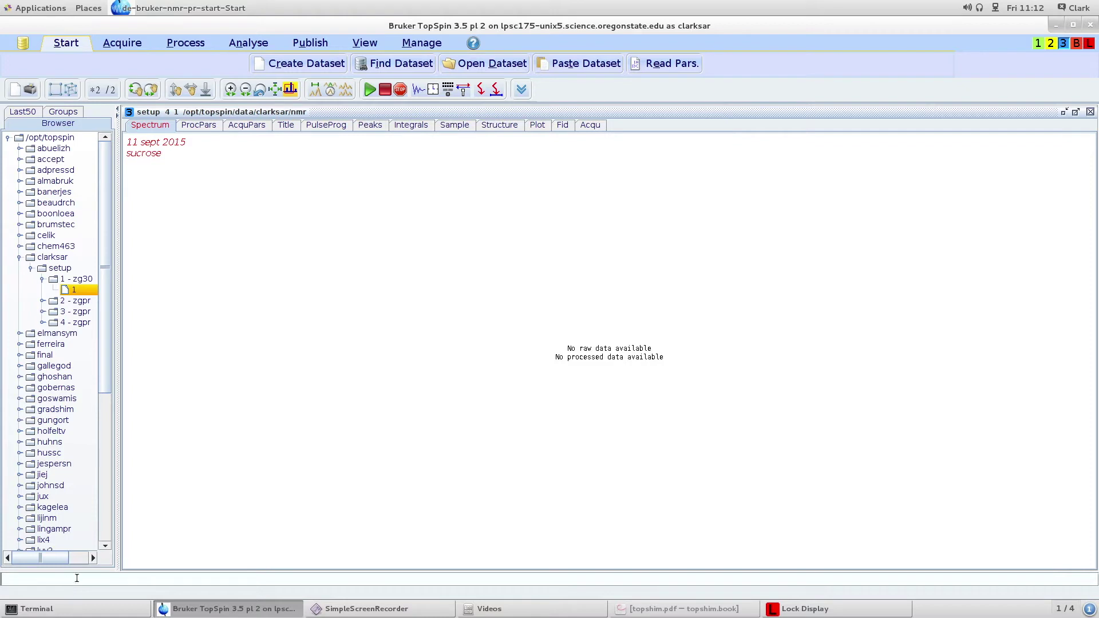
Create the ZGPR dataset as experiment 5 via edc, changing EXPNO from 4 to 5
text(edc)
key(Return)
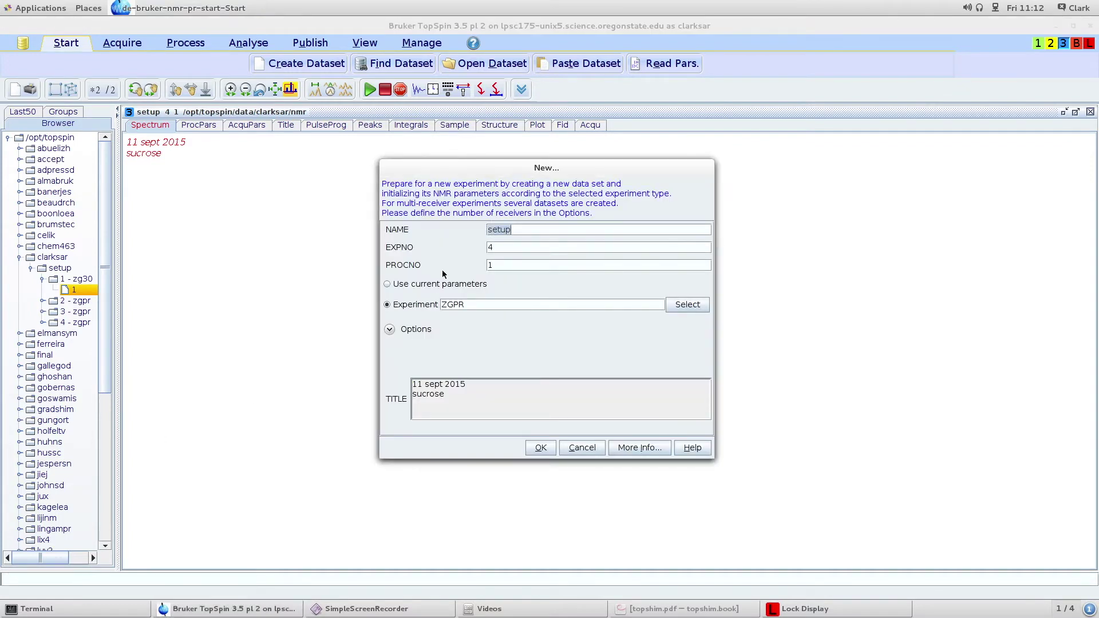
click(513, 250)
key(BackSpace)
text(5)
click(545, 452)
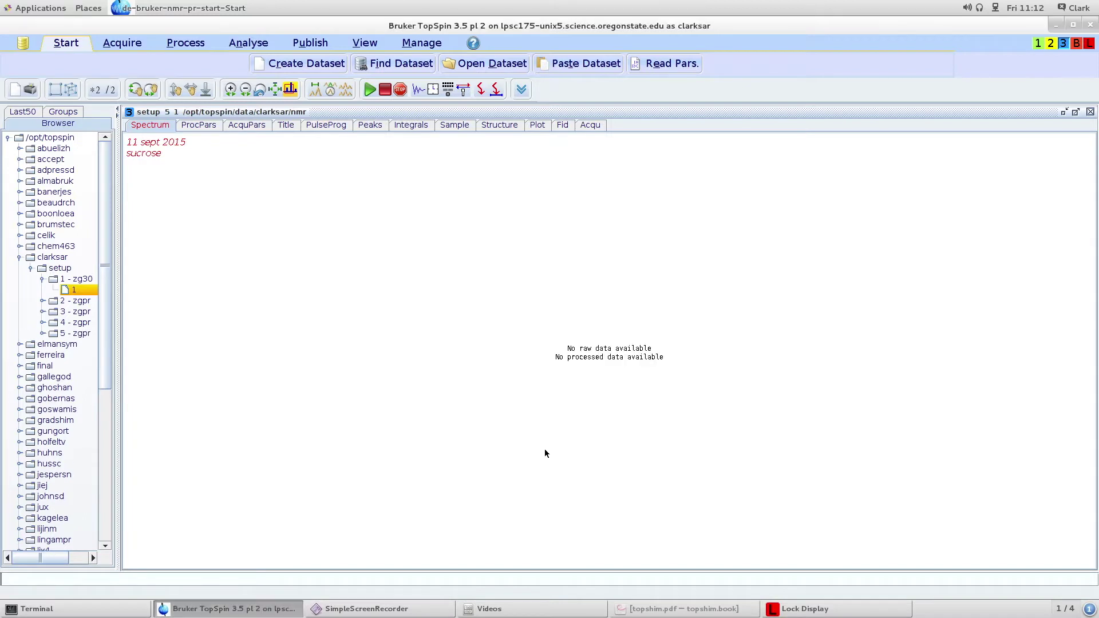
click(33, 582)
Lock on the H2O+D2O solvent using the lock command
text(lock)
key(Return)
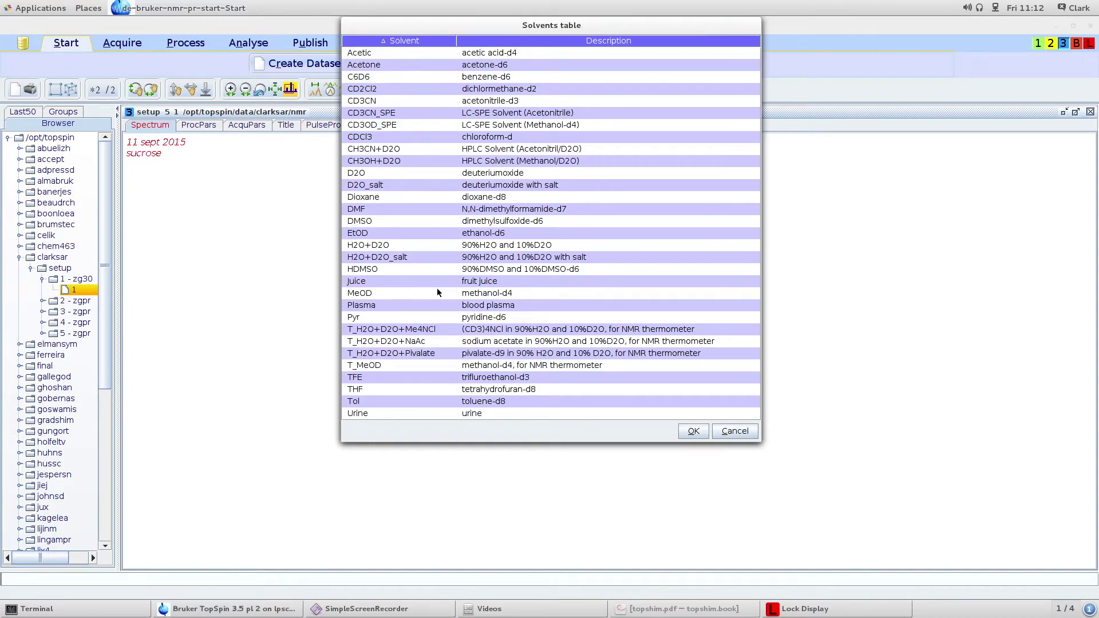
click(415, 250)
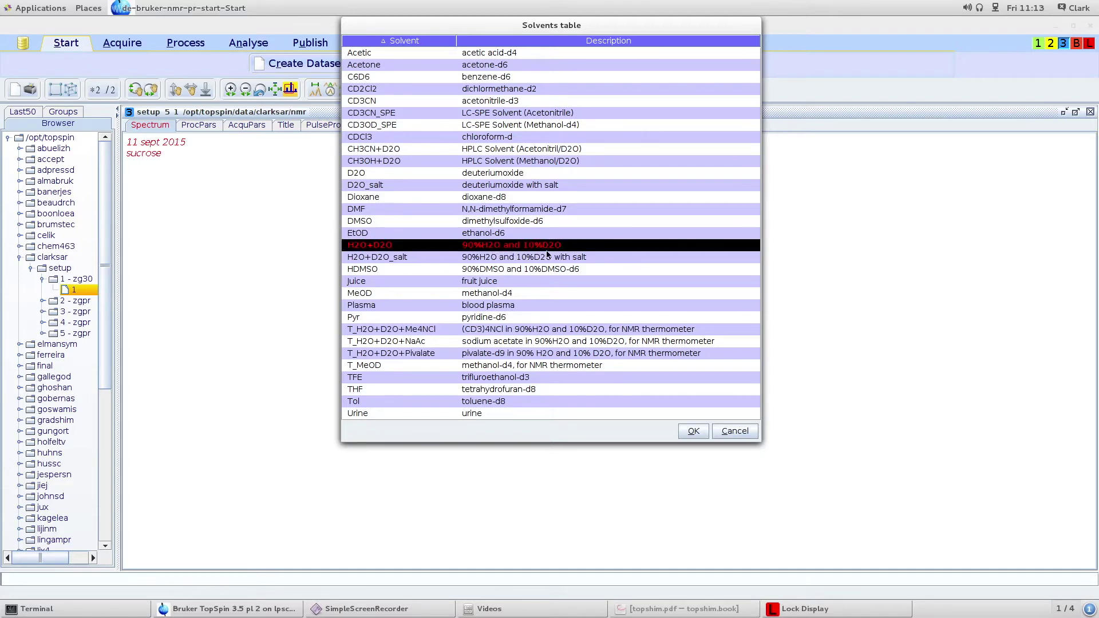
click(692, 432)
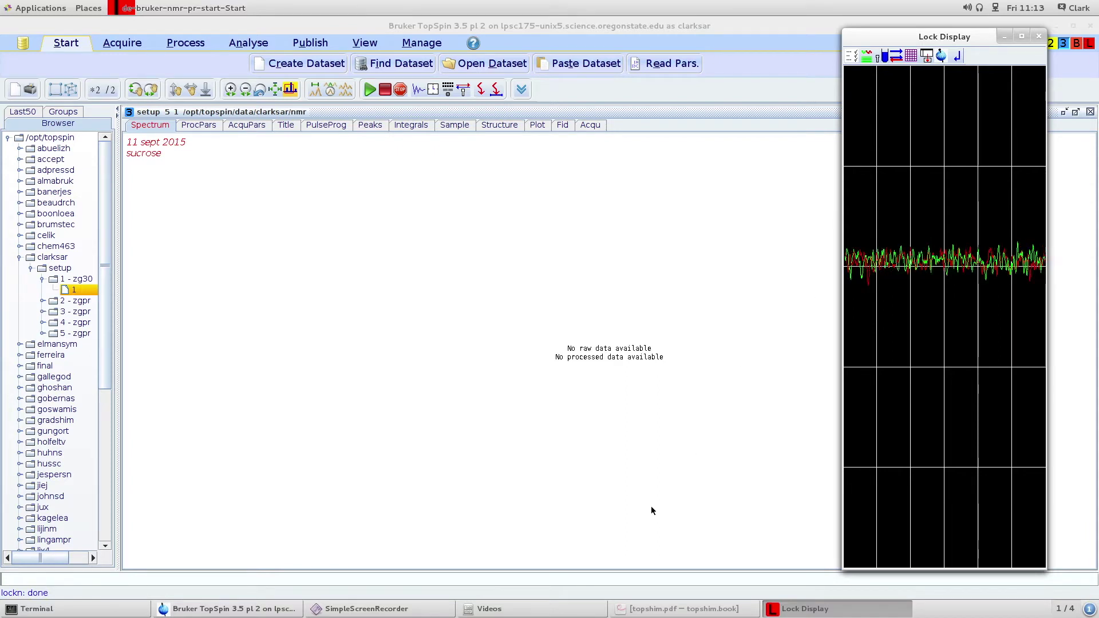
click(45, 575)
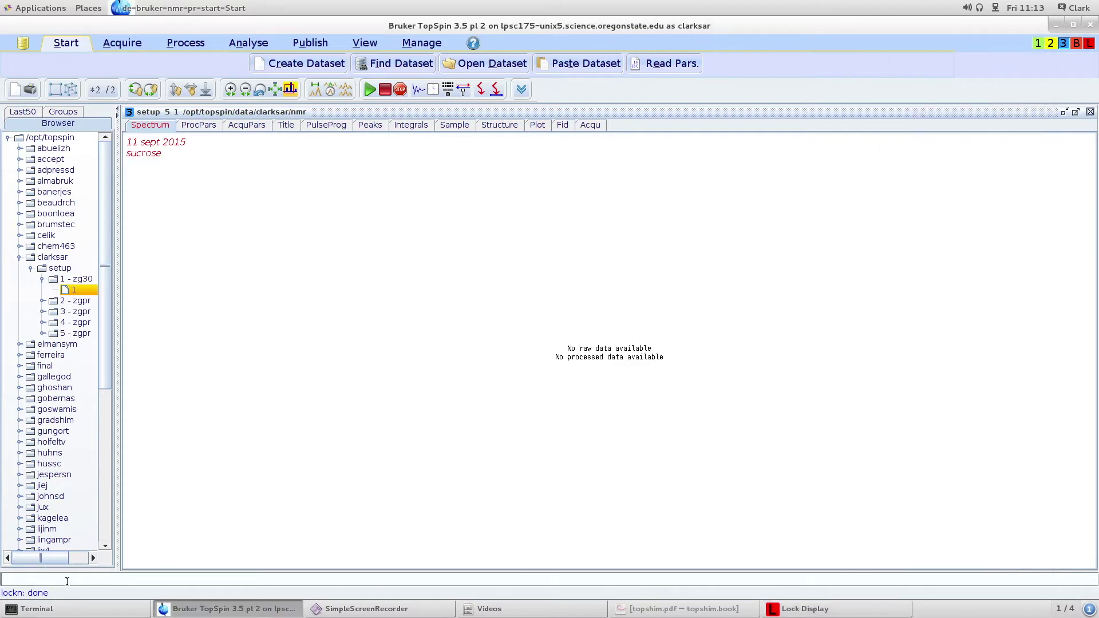
Run atma automatic tuning and matching of the probe until it completes
text(atmm)
key(BackSpace)
text(a)
key(Return)
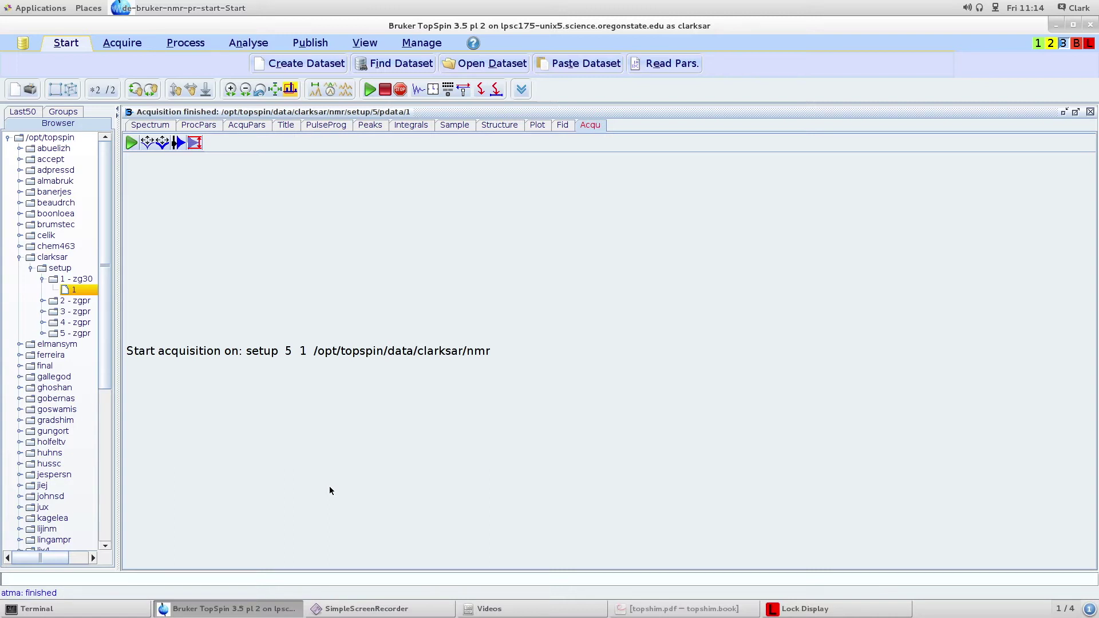
text(topshim gui)
Open the TopShim panel and tick its PARAMETERS option
key(Return)
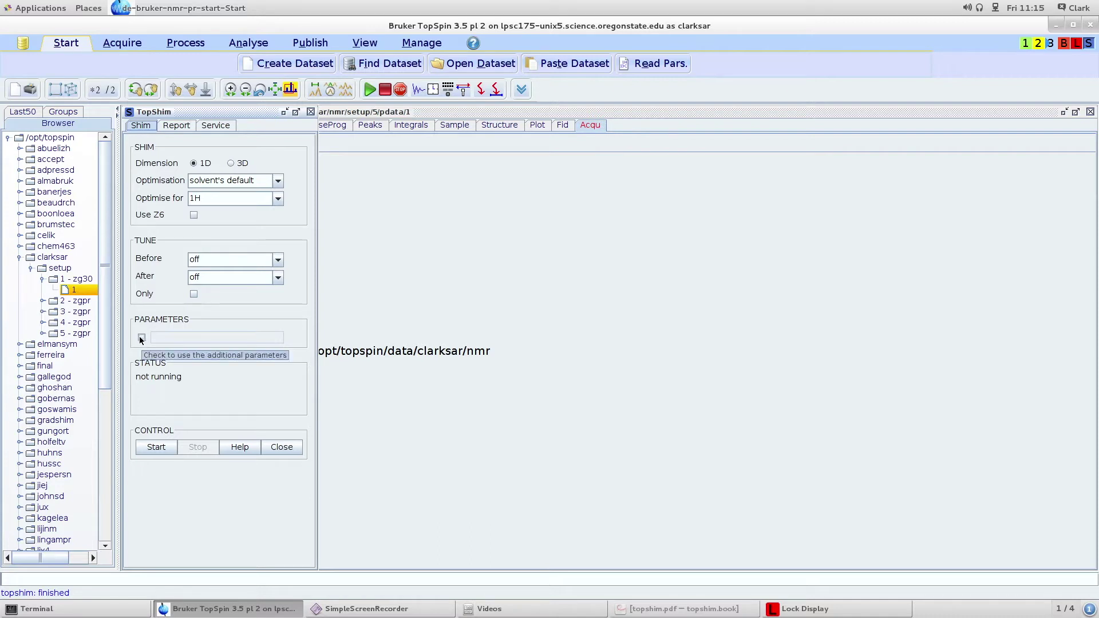
click(141, 337)
Enter shigemi as the TopShim parameter, leaving the Before tuning option off
click(169, 337)
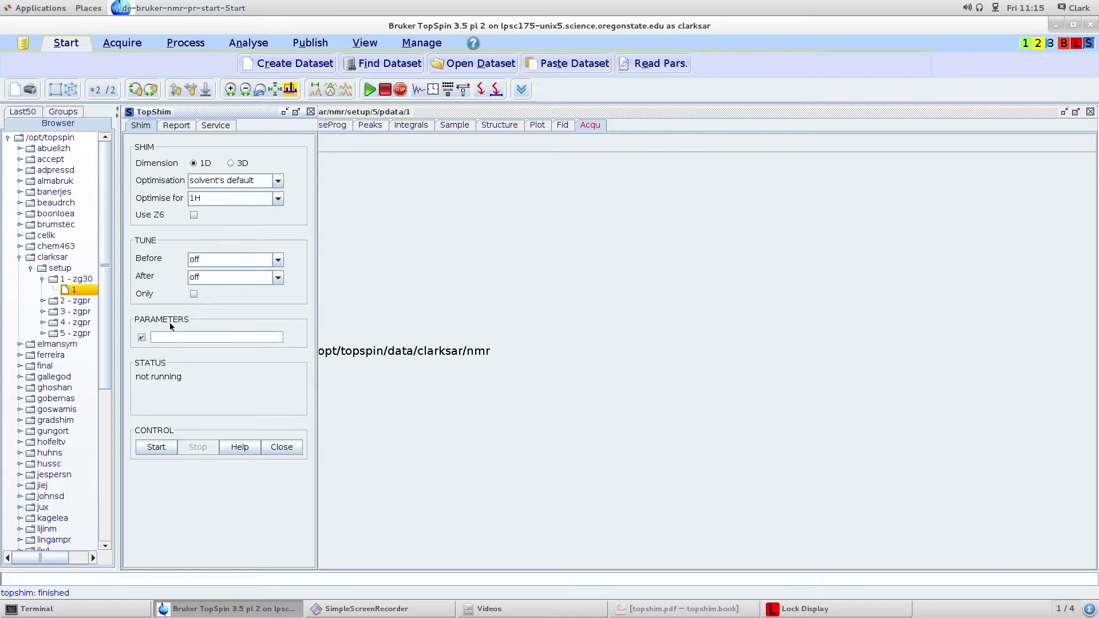
text(rga)
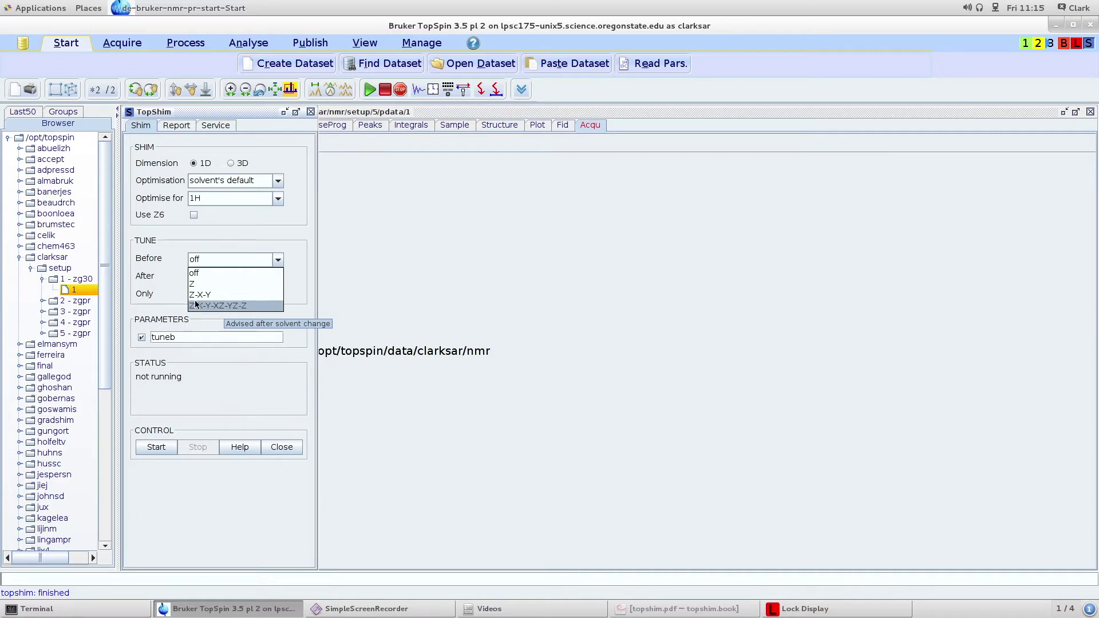
click(169, 298)
click(189, 337)
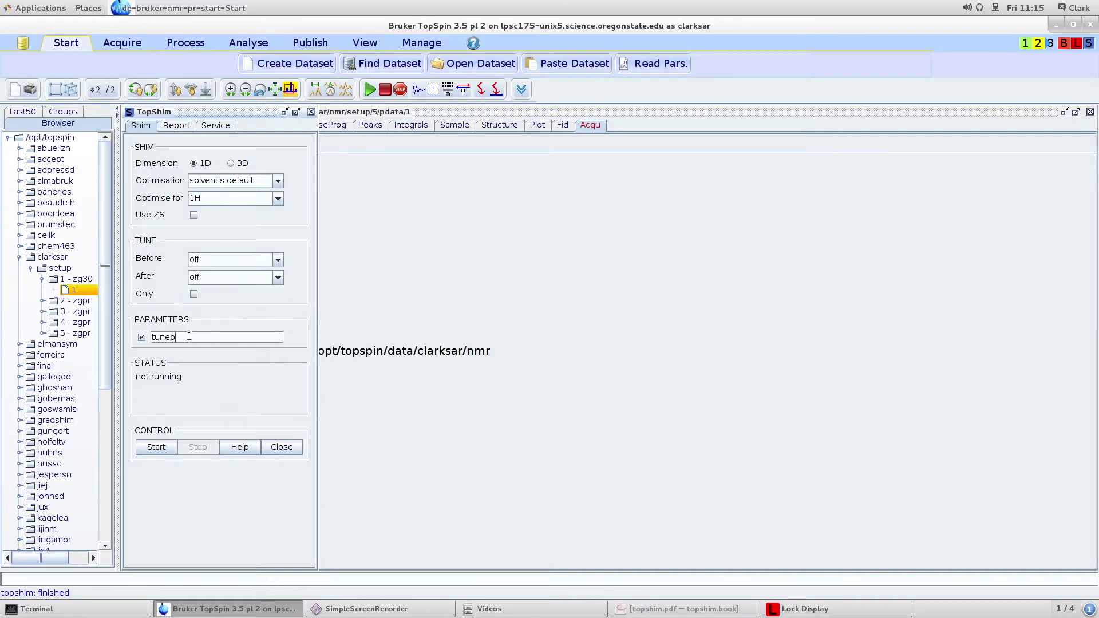
key(BackSpace)
key(BackSpace)
key(BackSpace)
key(BackSpace)
key(BackSpace)
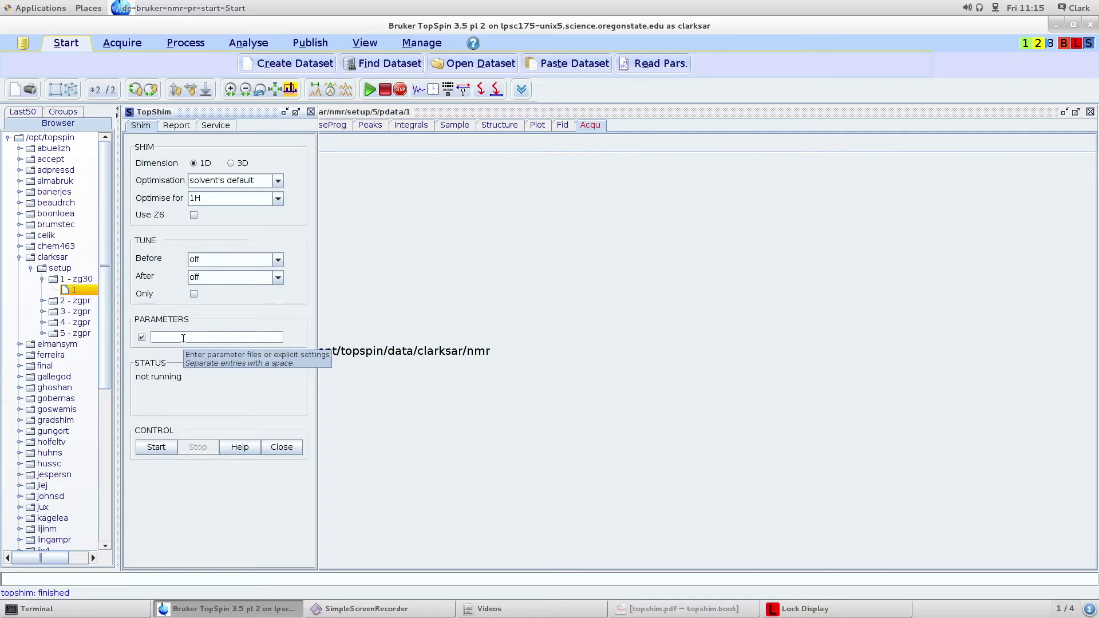
text(shigemi)
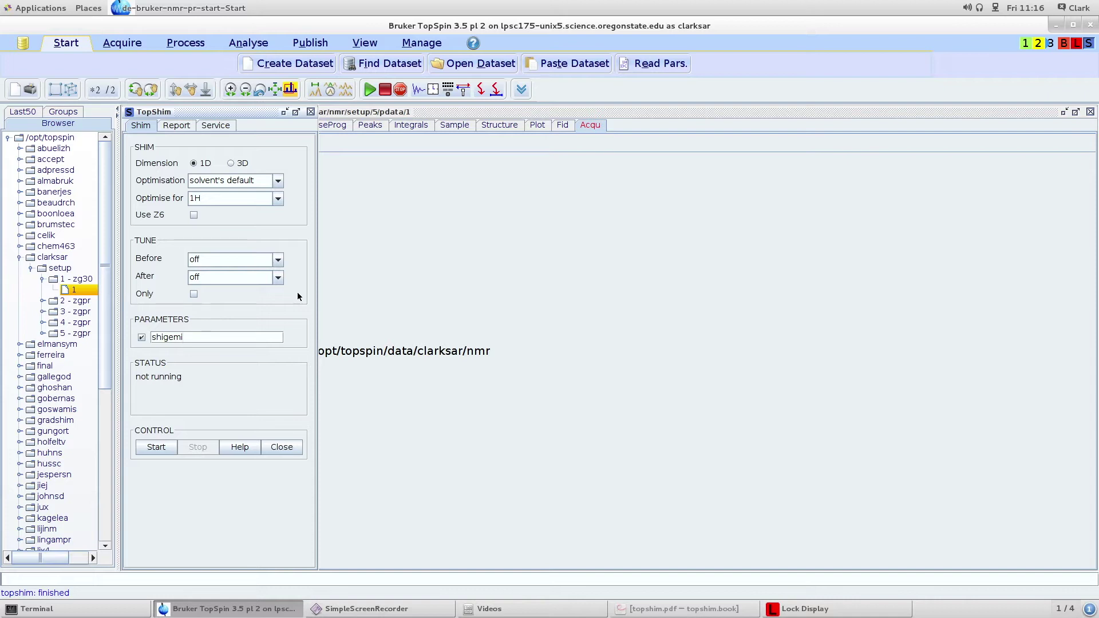
key(BackSpace)
key(BackSpace)
key(BackSpace)
key(BackSpace)
key(BackSpace)
key(BackSpace)
key(BackSpace)
Run 1D shimming with parameter rga and check the report shows success
text(rga)
click(156, 448)
click(186, 126)
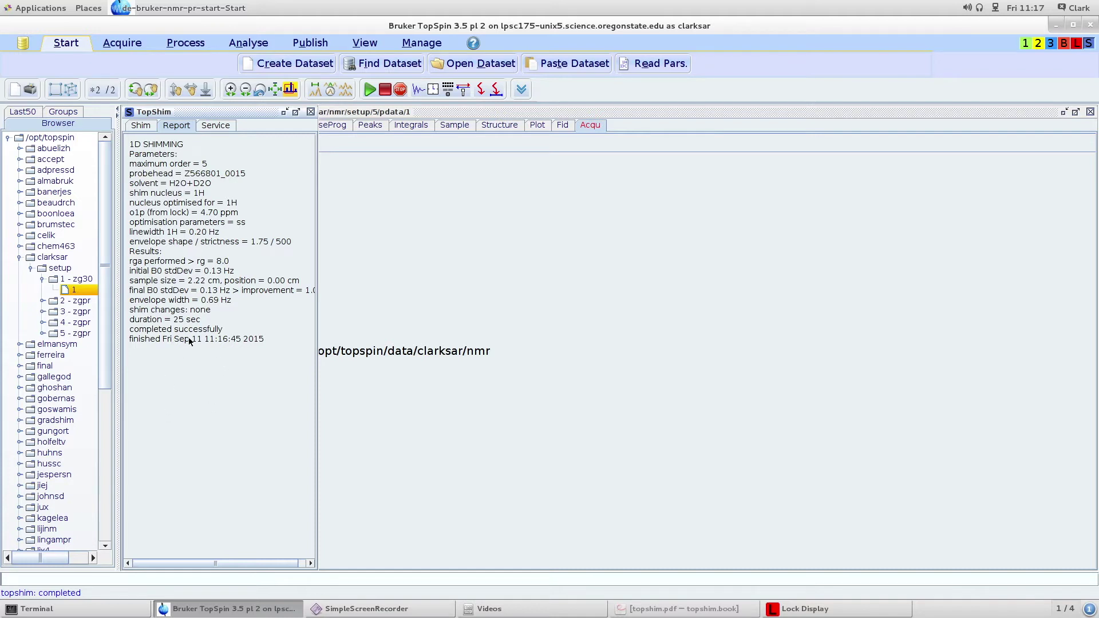
click(141, 126)
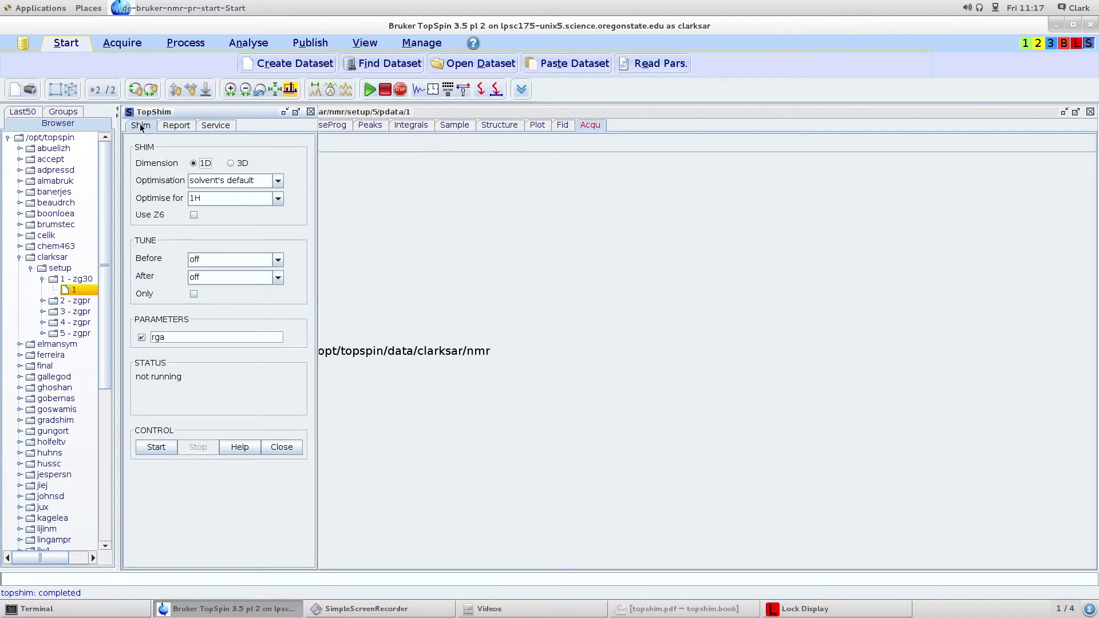
Switch TopShim to 3D and start the 3D shimming run, watching the lock signal
click(229, 163)
click(152, 449)
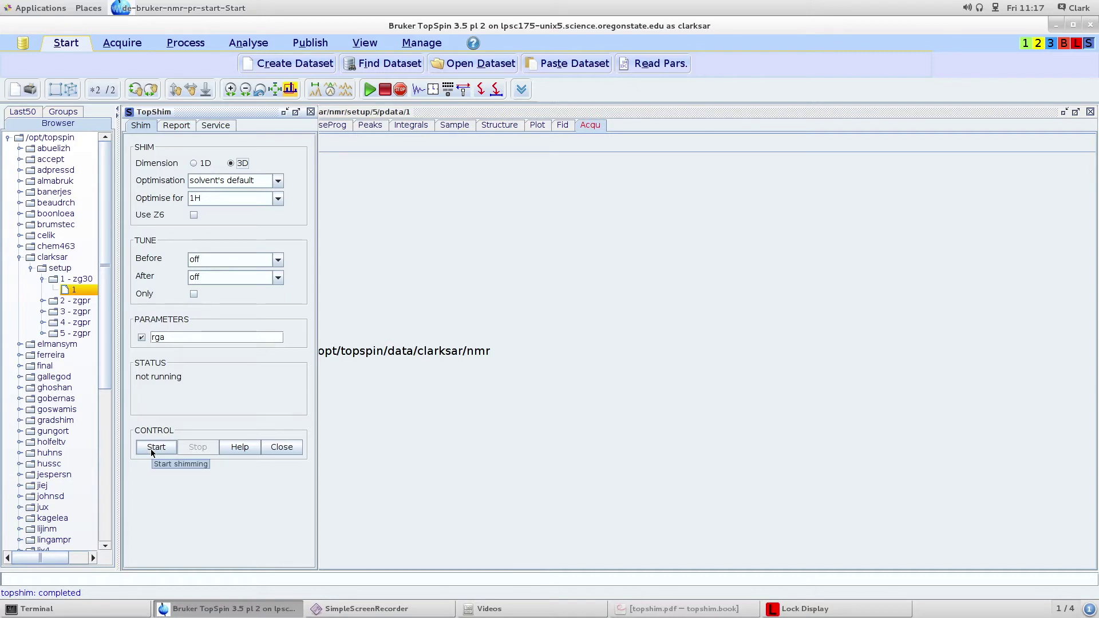
click(152, 452)
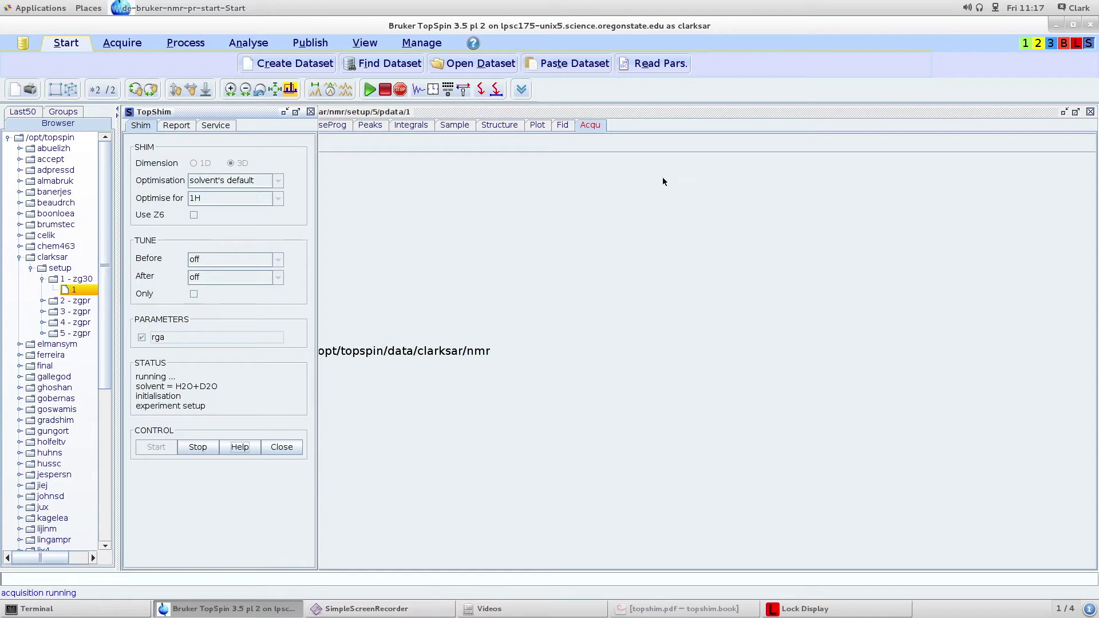
click(457, 90)
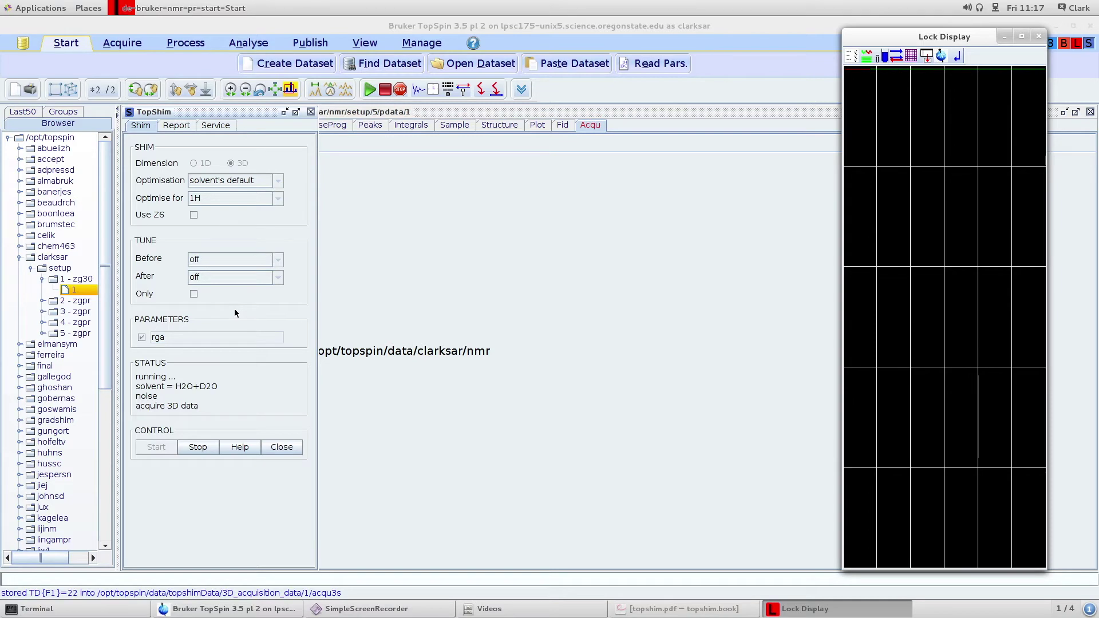
click(364, 609)
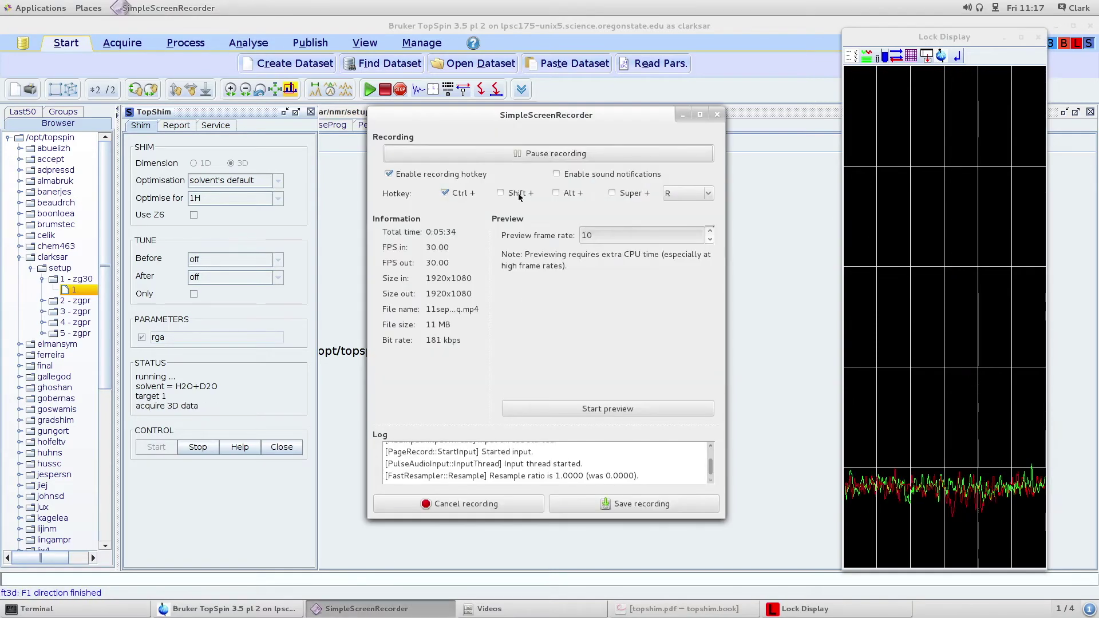
click(530, 152)
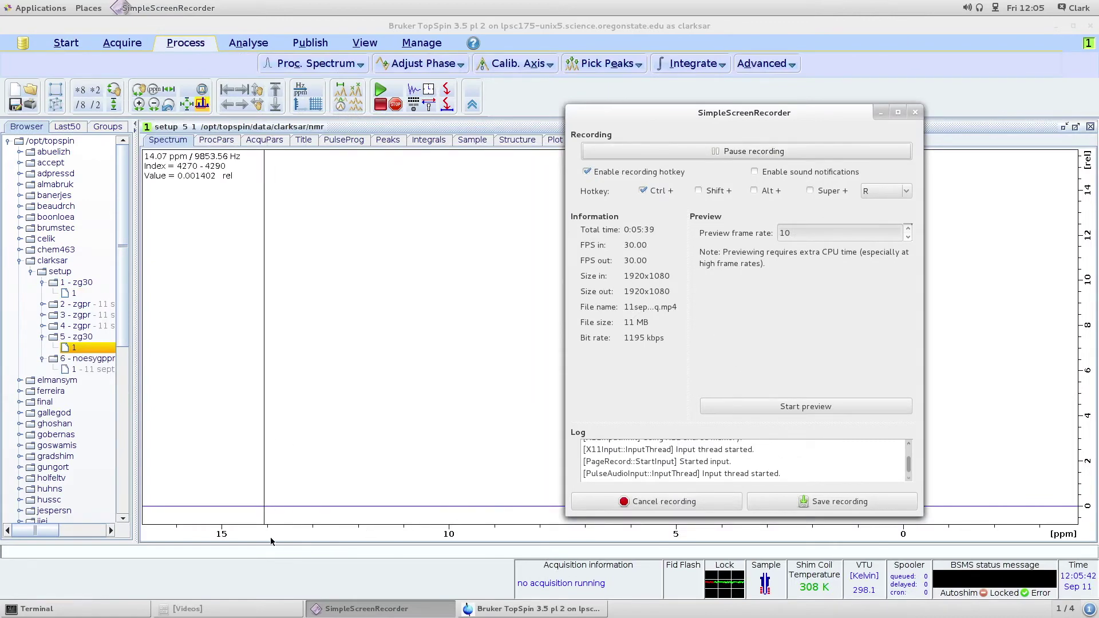
Open the topshim report and scroll through the 3D shim changes to the end
click(364, 609)
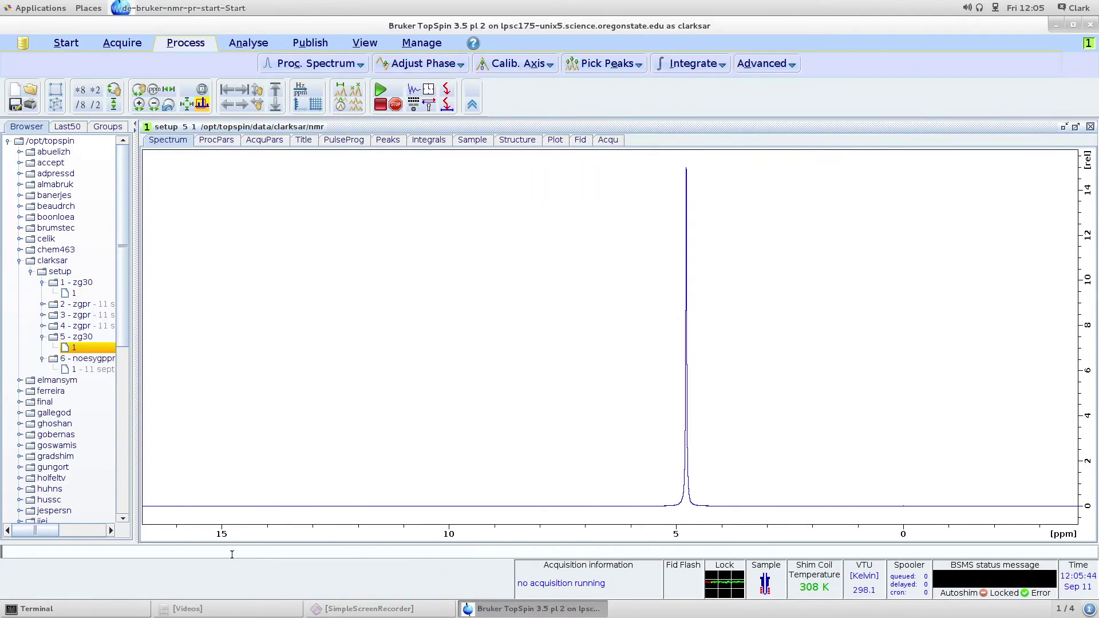
text(topshim report)
key(Return)
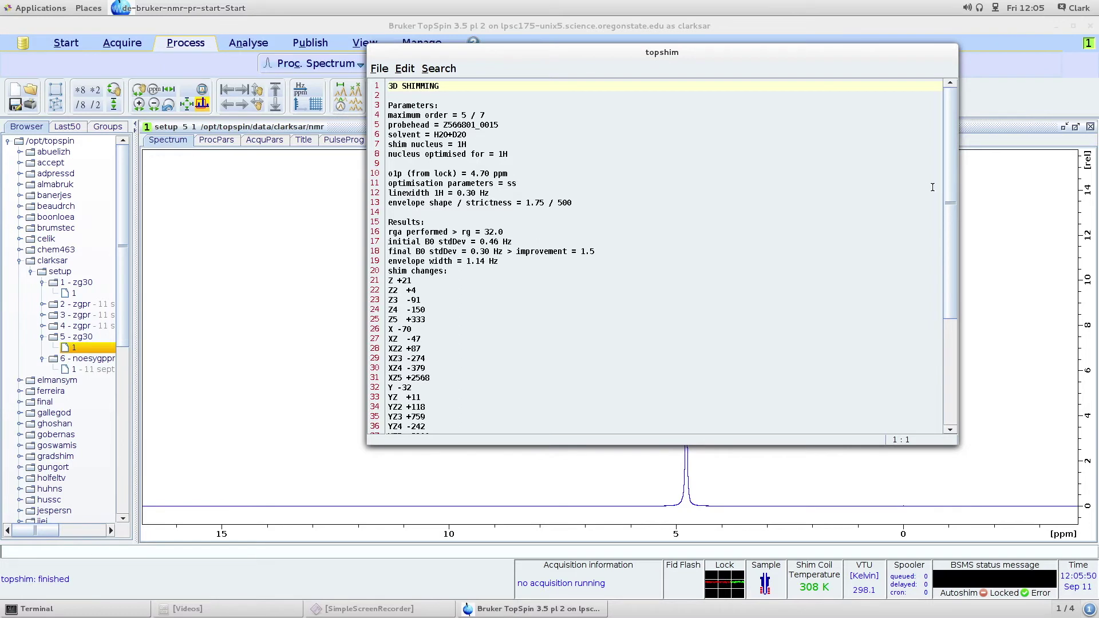
drag(949, 187, 942, 312)
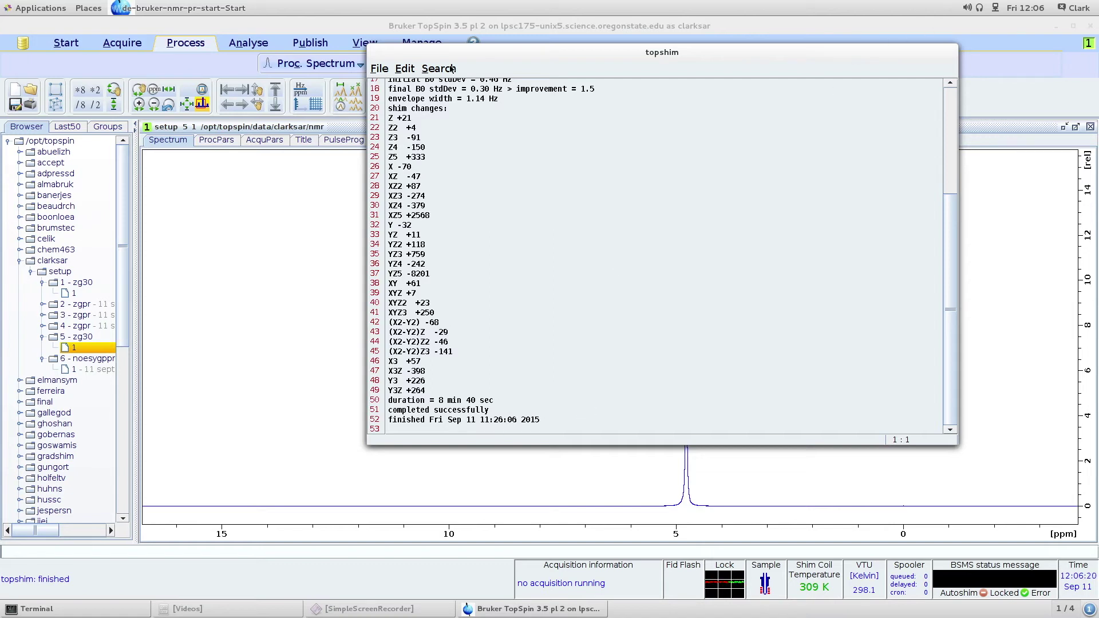
click(272, 472)
drag(631, 59, 645, 80)
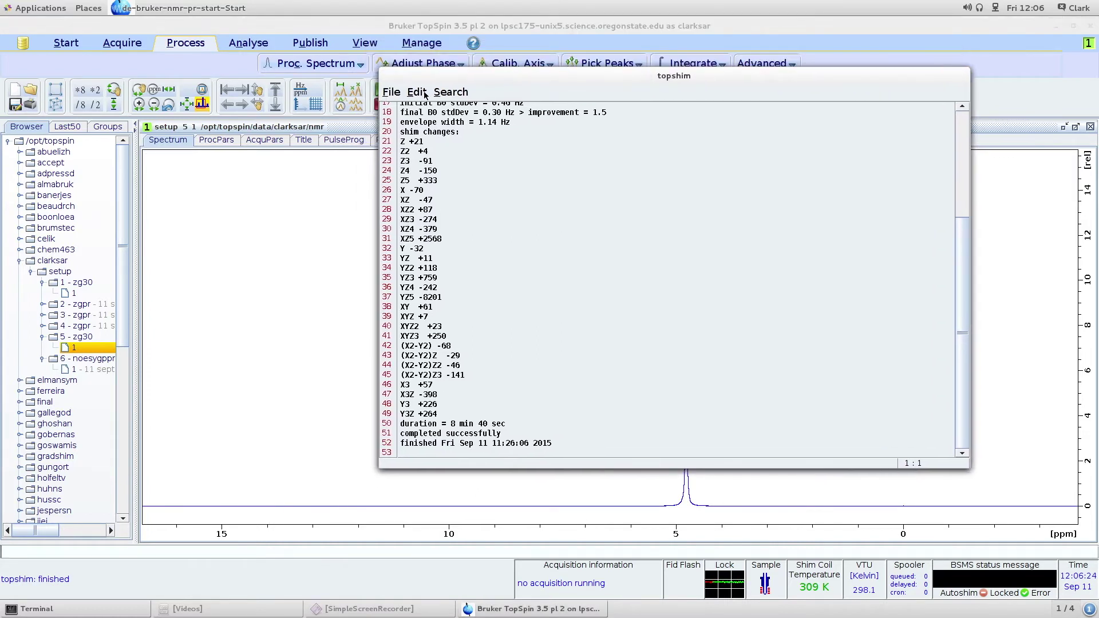
click(391, 92)
Close the shim report and zoom twice into the water peak near 4.78 ppm
click(417, 190)
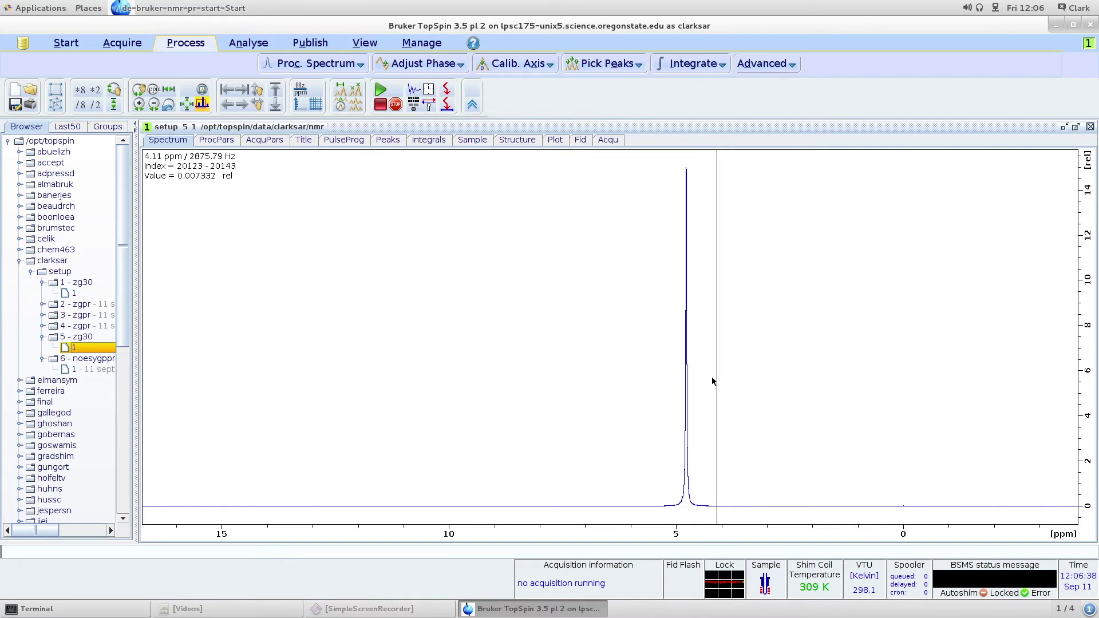
drag(663, 373, 722, 378)
drag(491, 330, 534, 330)
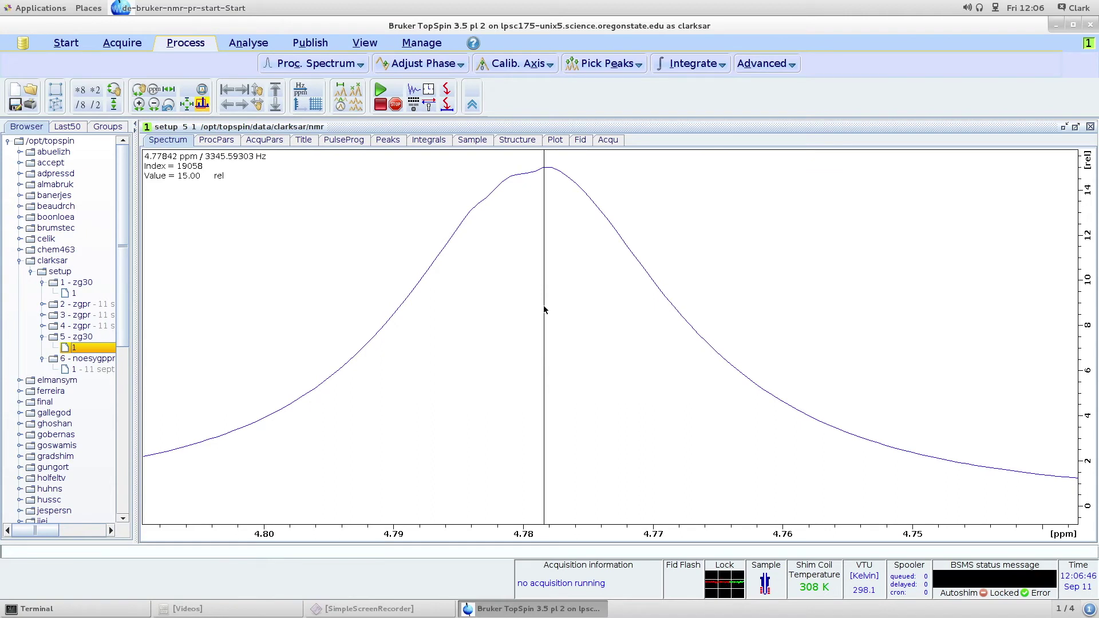
Open the empty noesygppr dataset (experiment 6, procno 1) and set O1 to 4.78
click(84, 359)
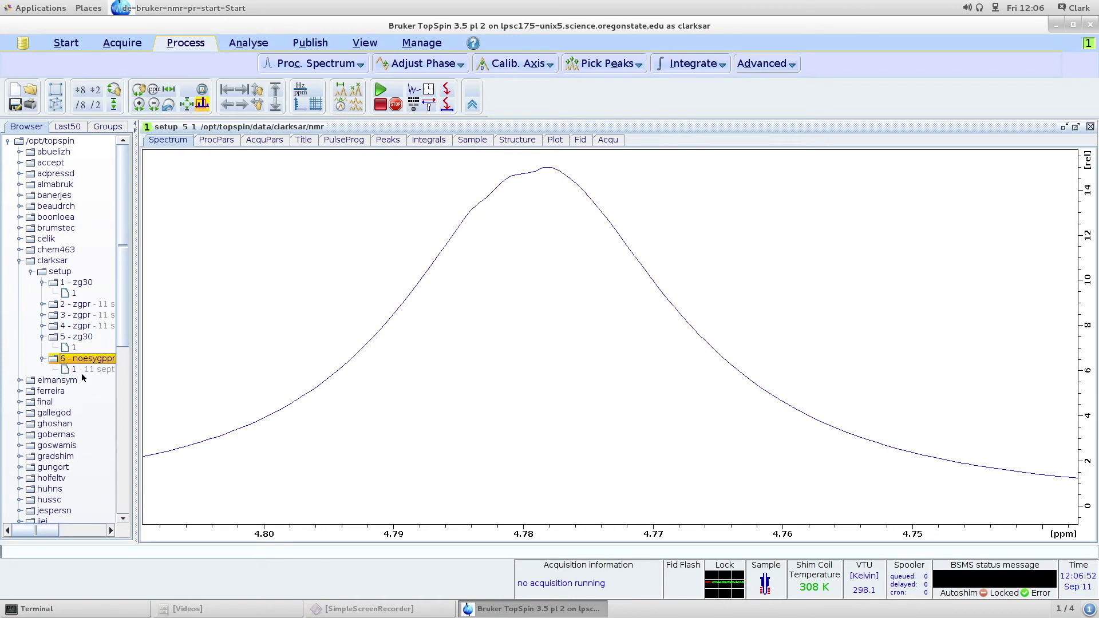
double_click(84, 371)
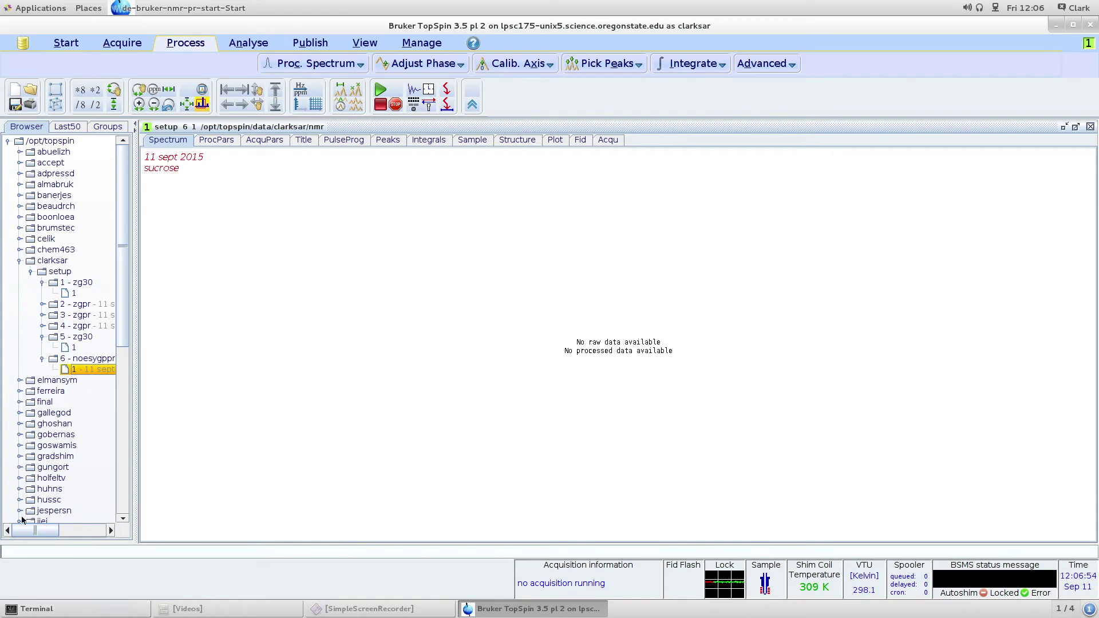
click(71, 552)
text(o1 4.78)
key(Return)
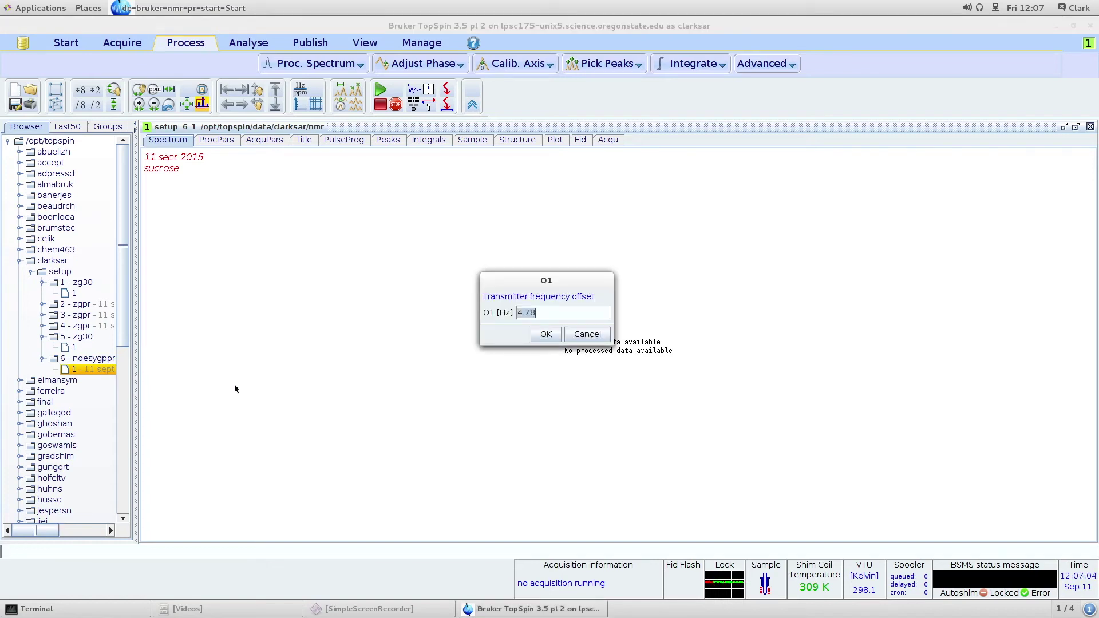
click(548, 338)
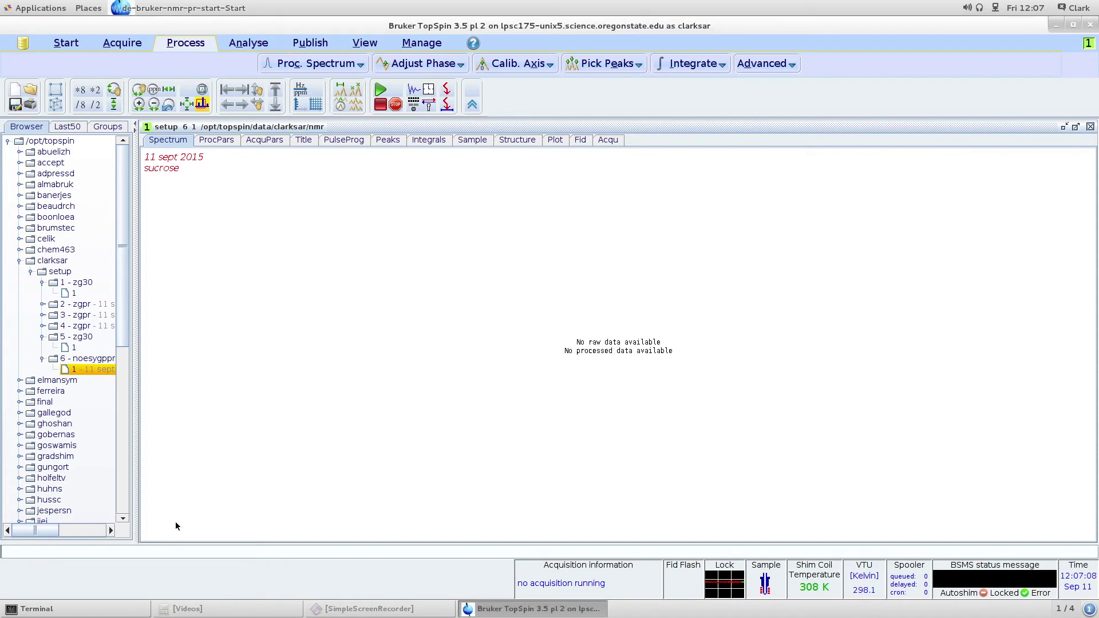
Run rga to set the receiver gain automatically, then show the lock display
text(rga)
key(Return)
click(426, 104)
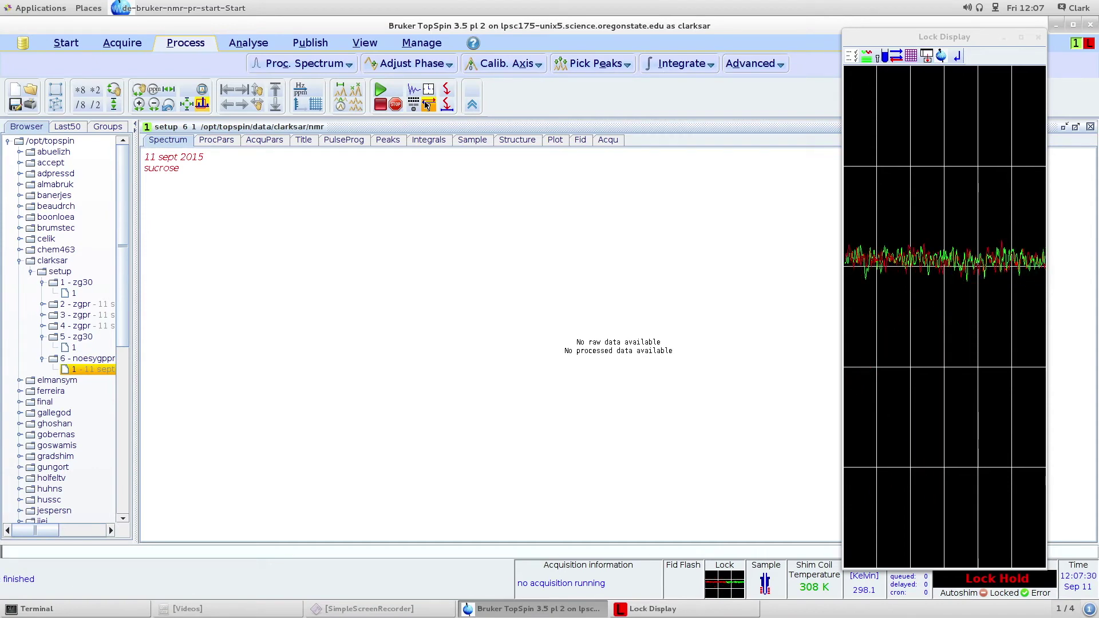
Acquire the sucrose NOESY presat FID with zg
click(223, 554)
text(zg)
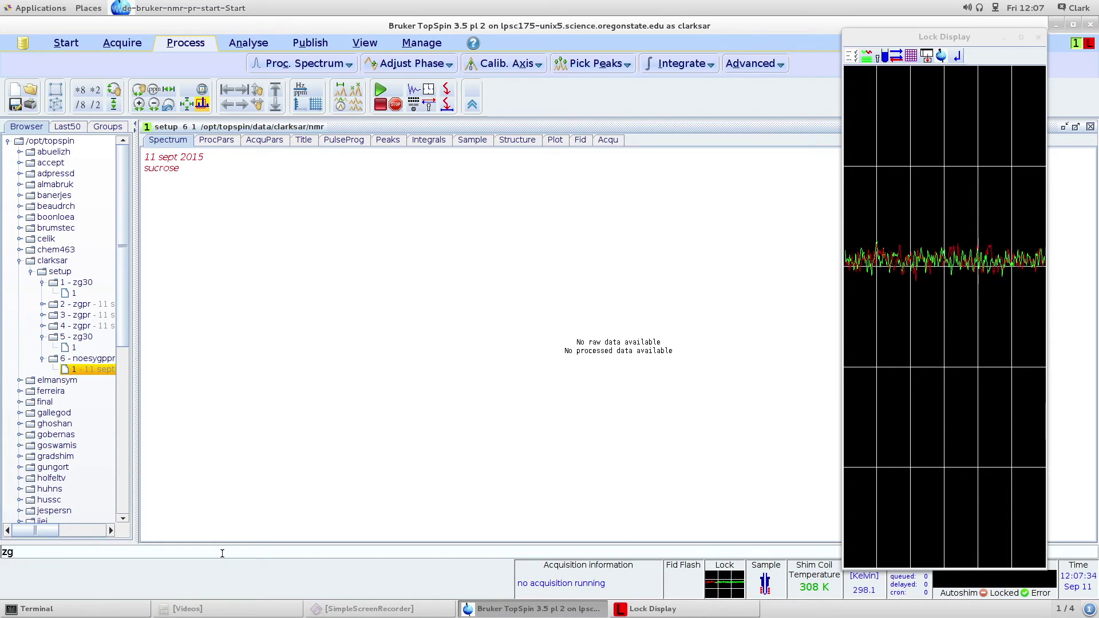
key(Return)
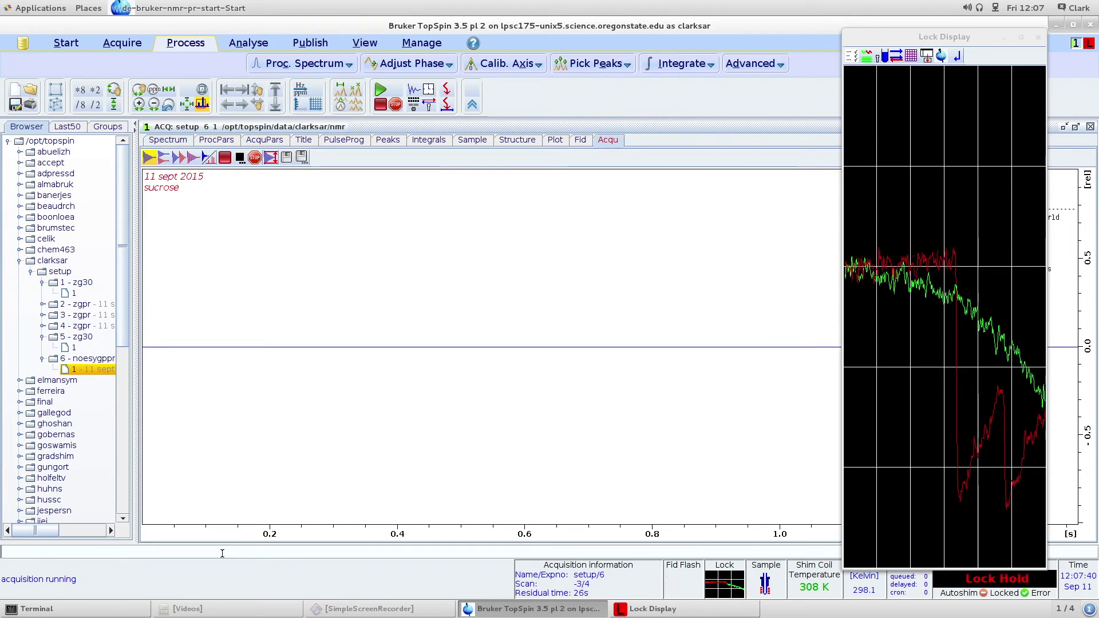
click(428, 615)
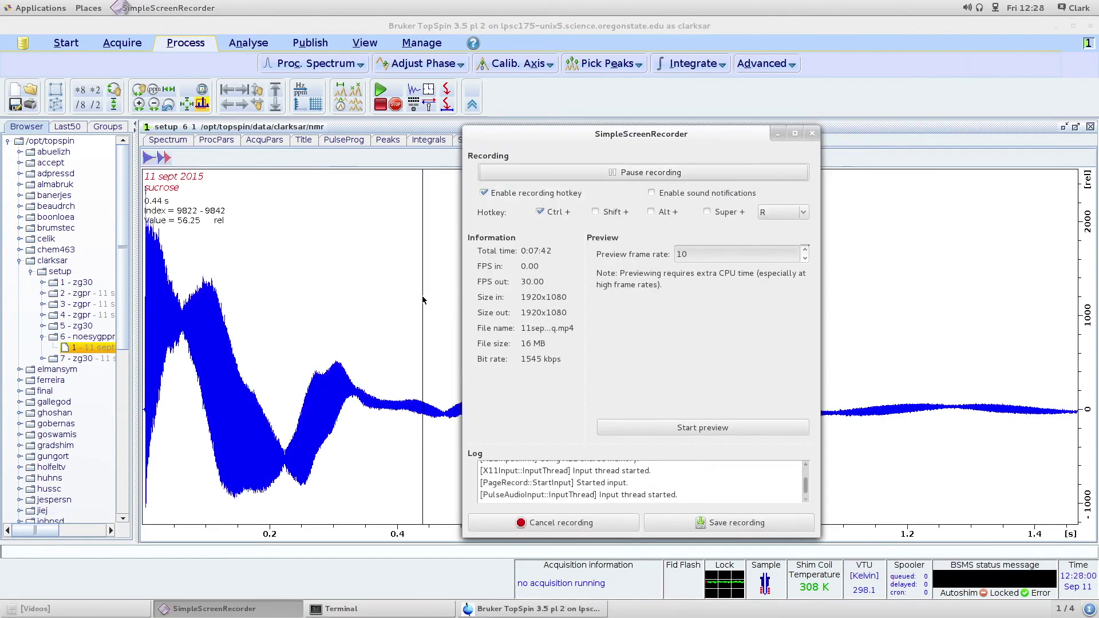
click(421, 296)
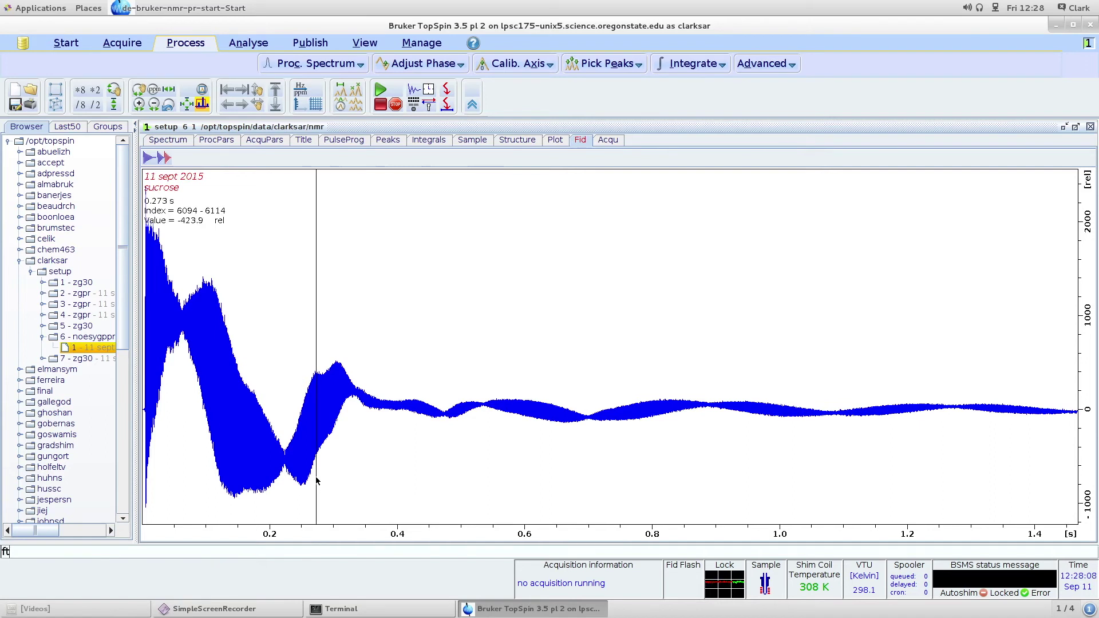
Fourier-transform the FID and auto-phase it with apk
key(Return)
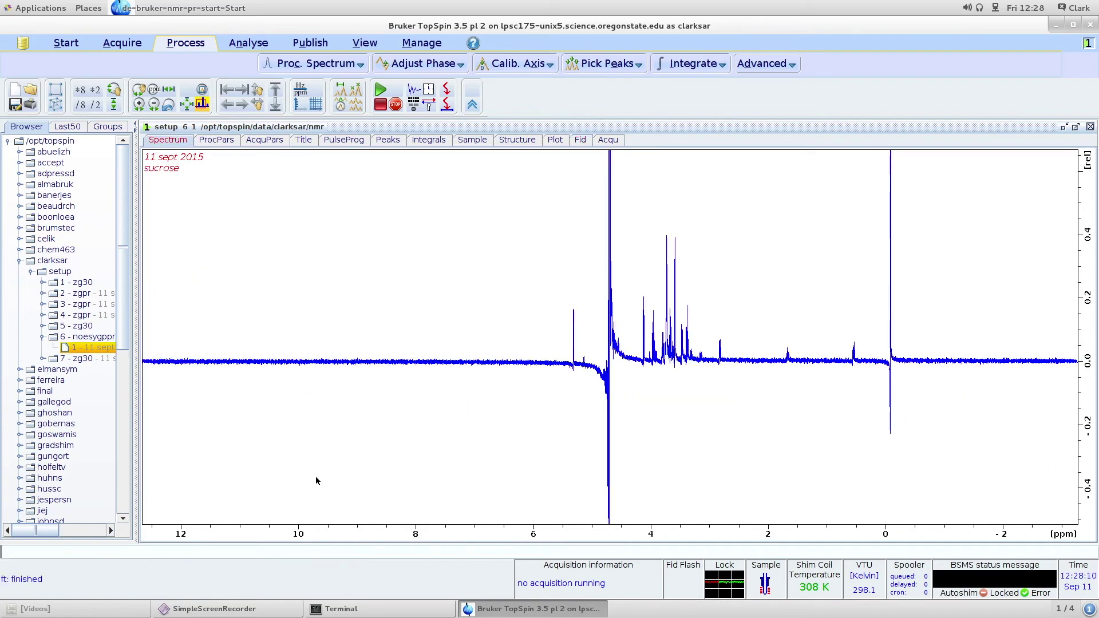
text(apk)
key(Return)
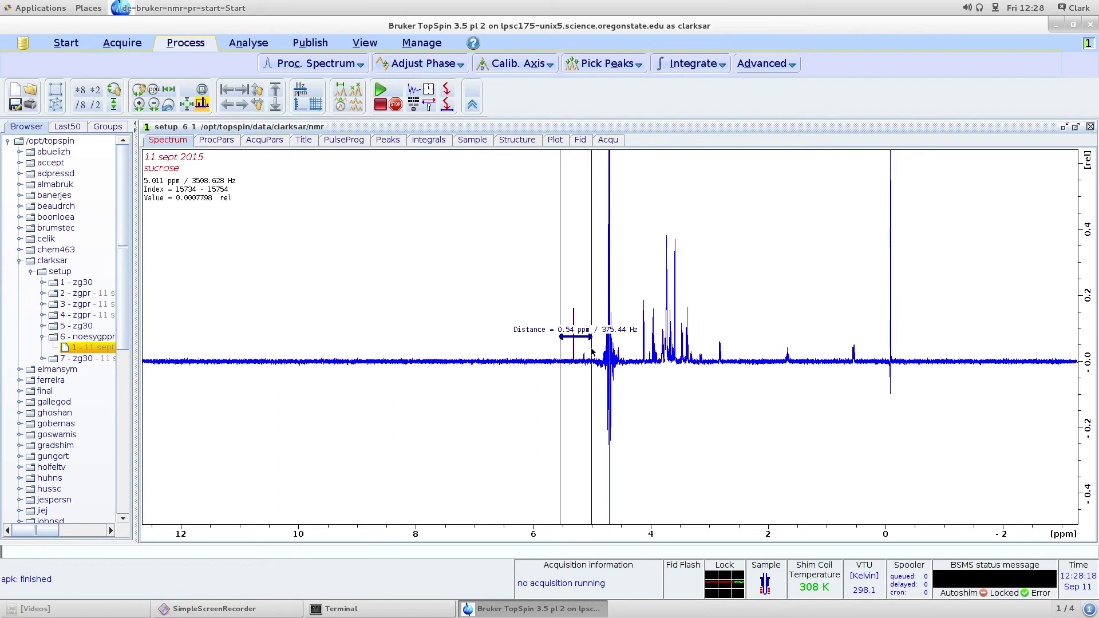
Zoom onto the 5.32 ppm doublet, restore the full spectrum, then zoom near 5.3 ppm again
drag(591, 351, 559, 346)
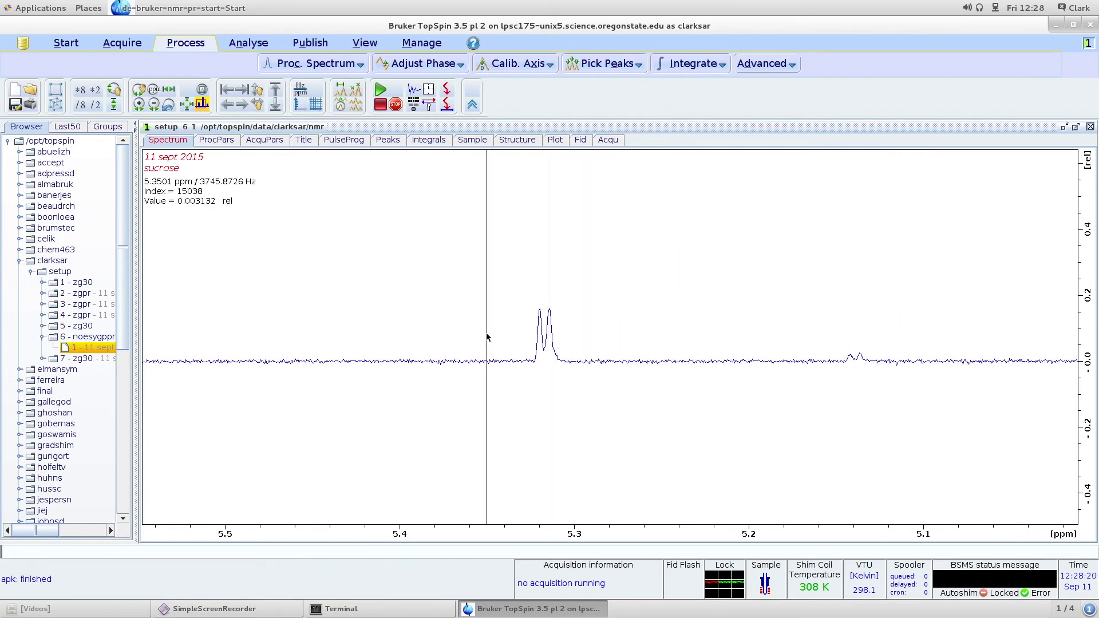
drag(492, 337, 600, 343)
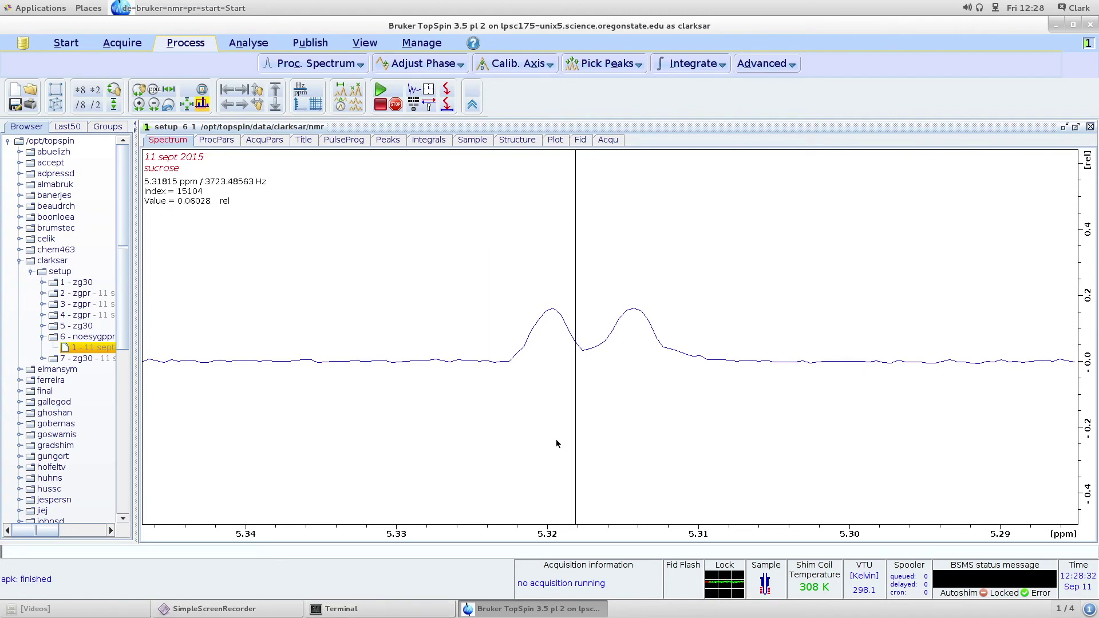
right_click(387, 327)
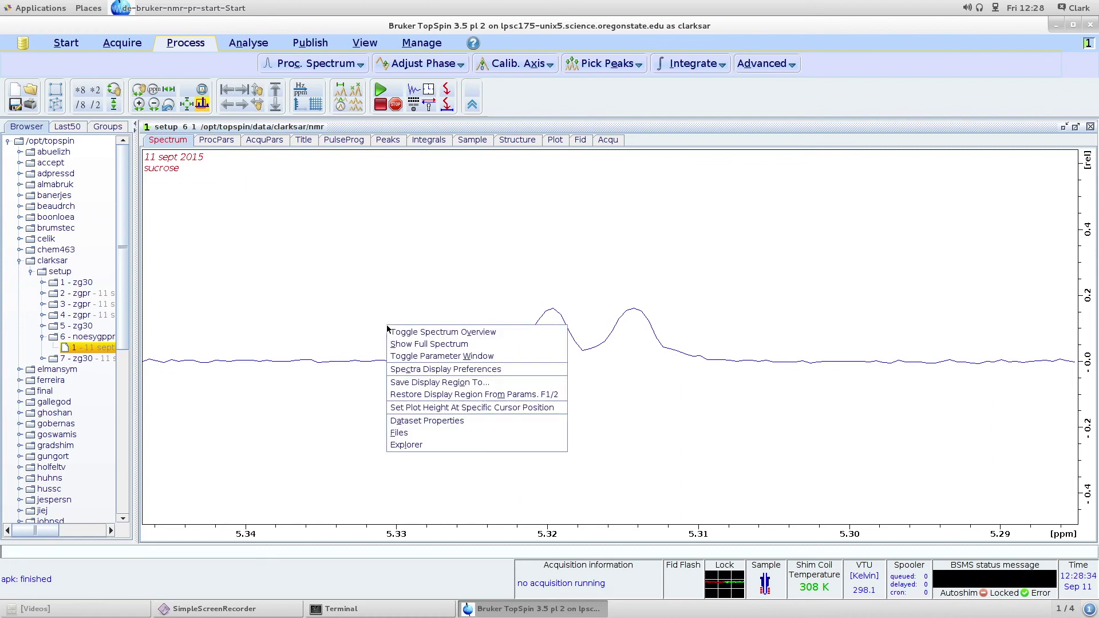
click(405, 344)
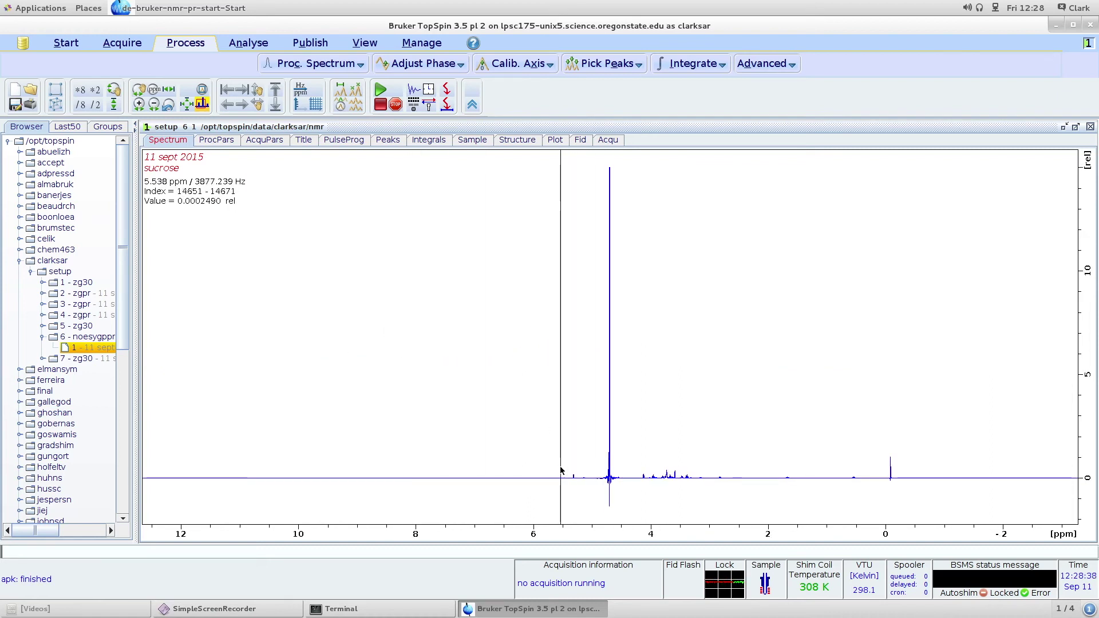
drag(560, 468, 907, 473)
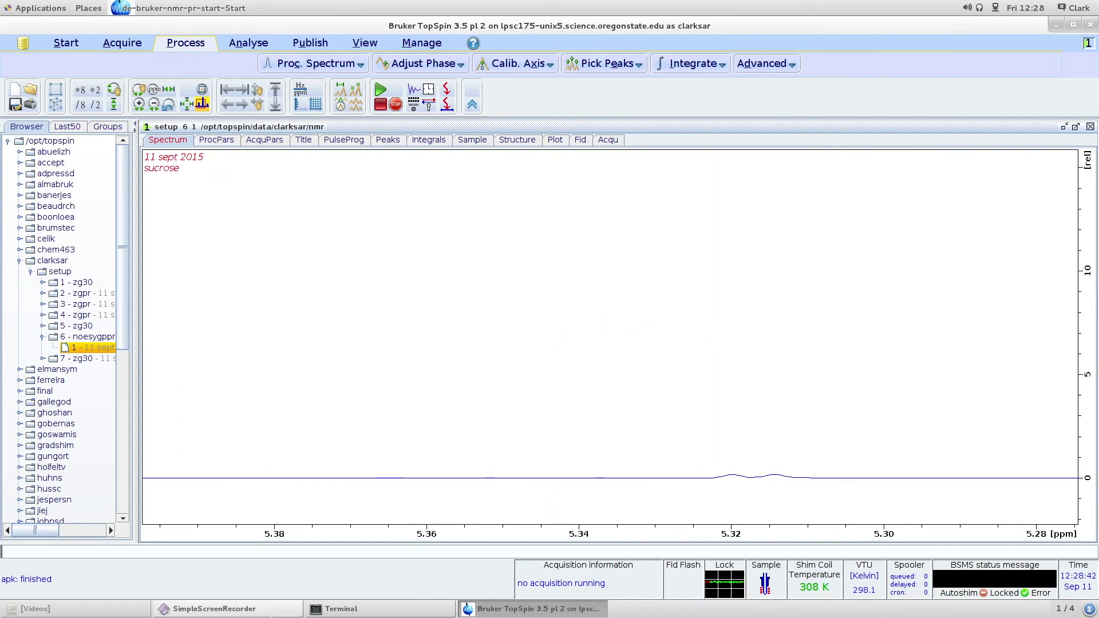
click(265, 612)
click(643, 173)
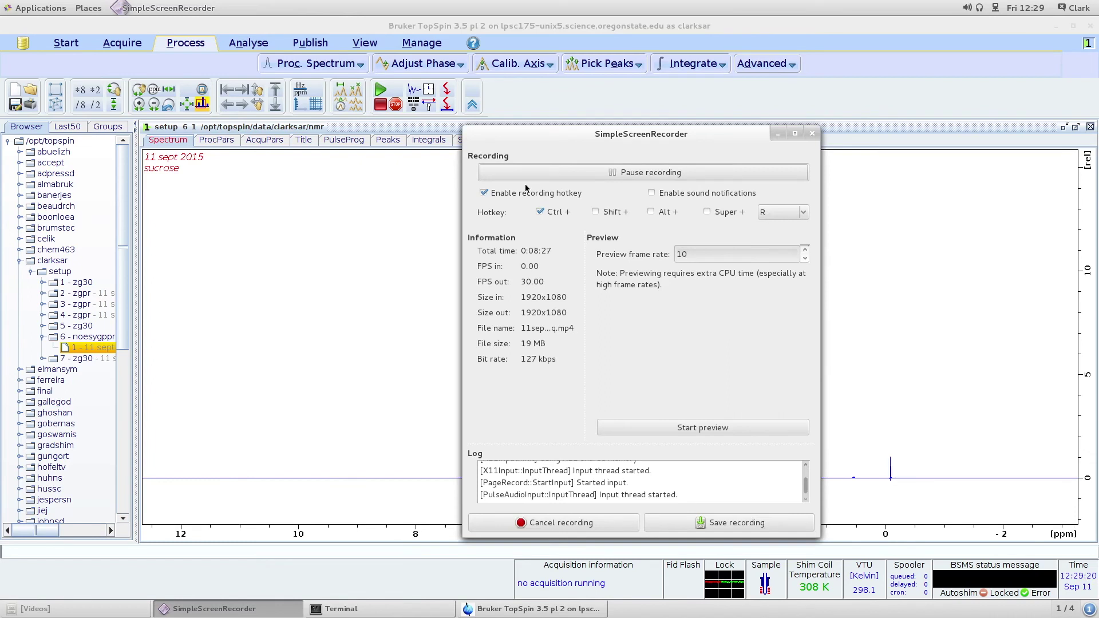
click(378, 331)
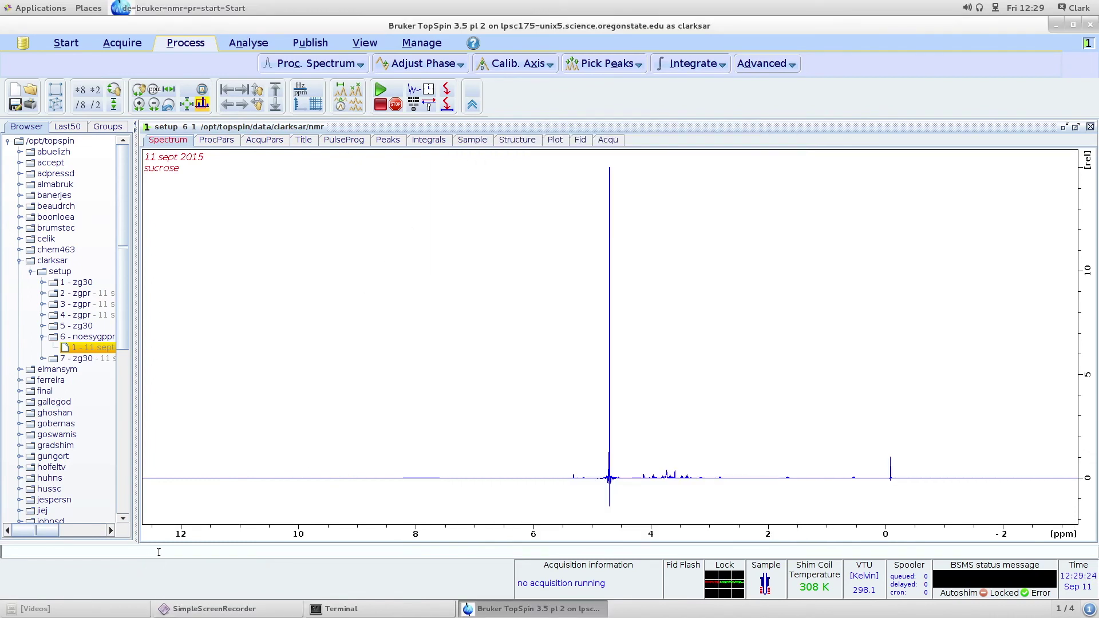
Run 'topshim rga' to reshim the sucrose sample and readjust the receiver gain
text(topshim rga z6)
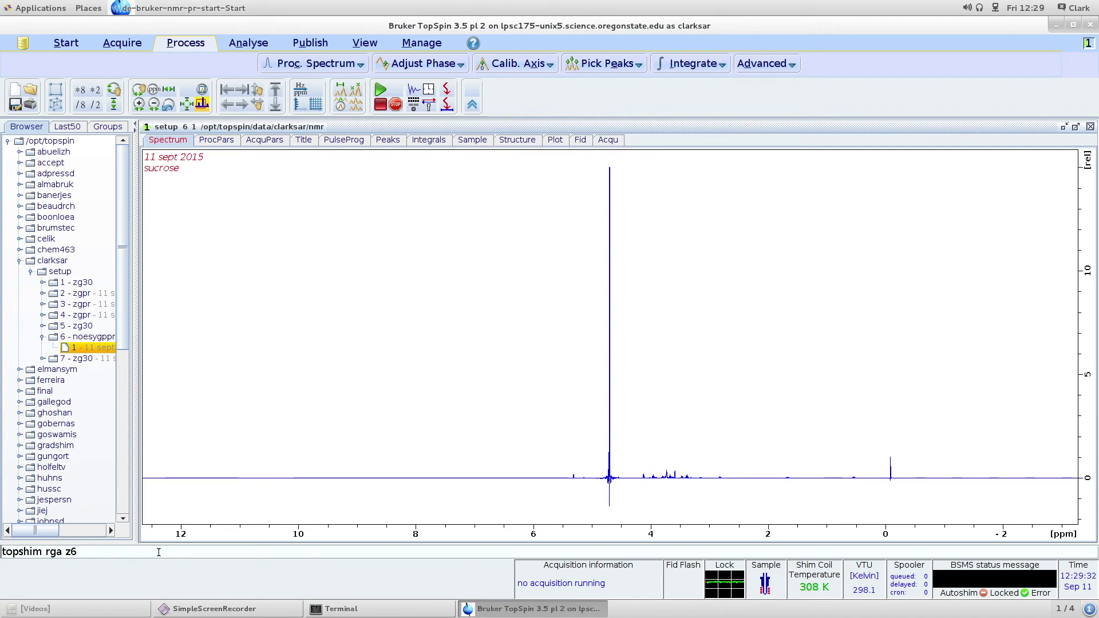
key(Return)
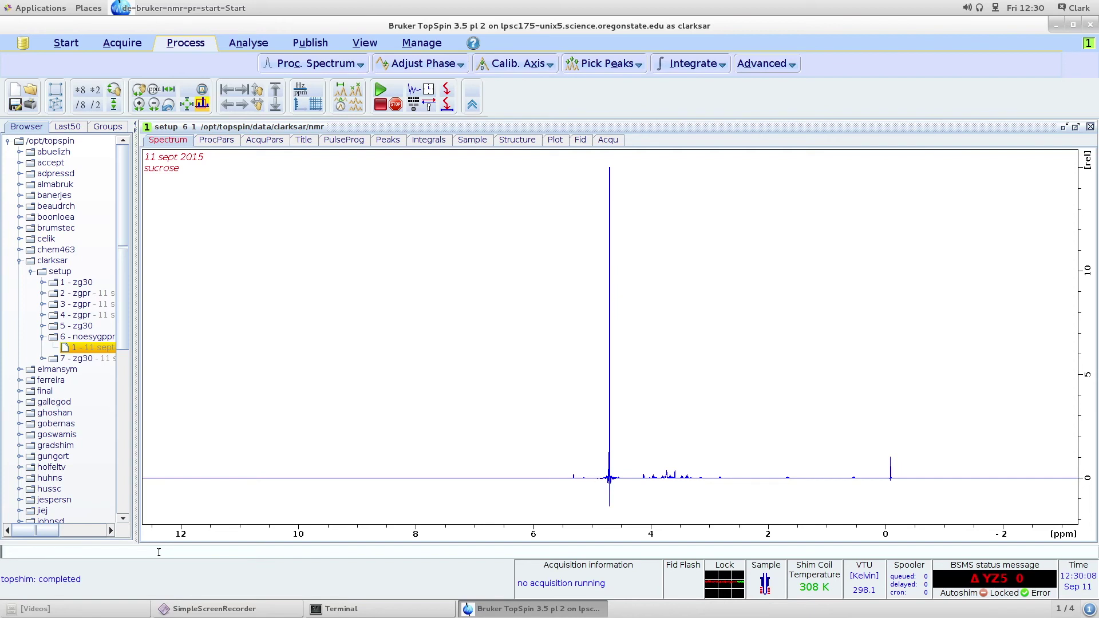
Reacquire the 8-scan NOESY presat FID with zg, overwriting experiment 6's existing data
text(zg)
key(Return)
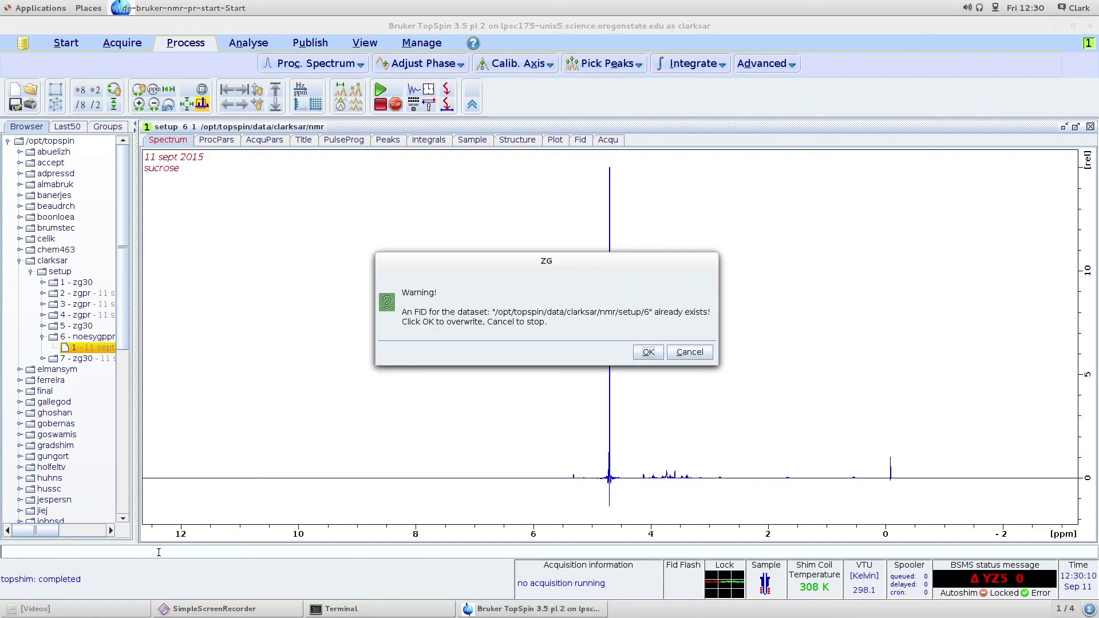
click(641, 351)
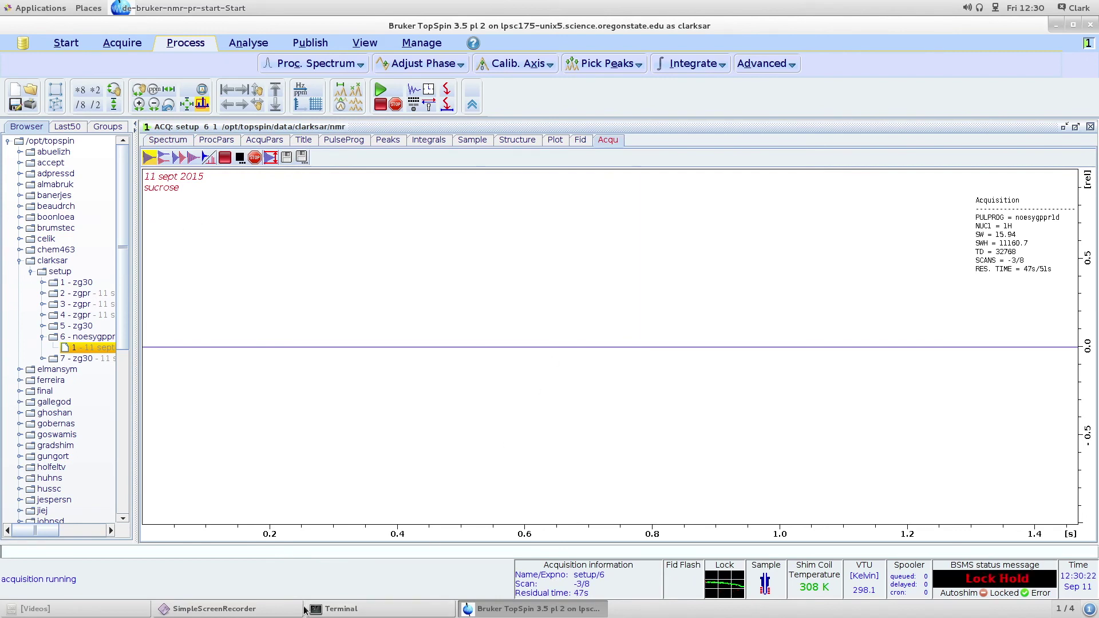
click(213, 608)
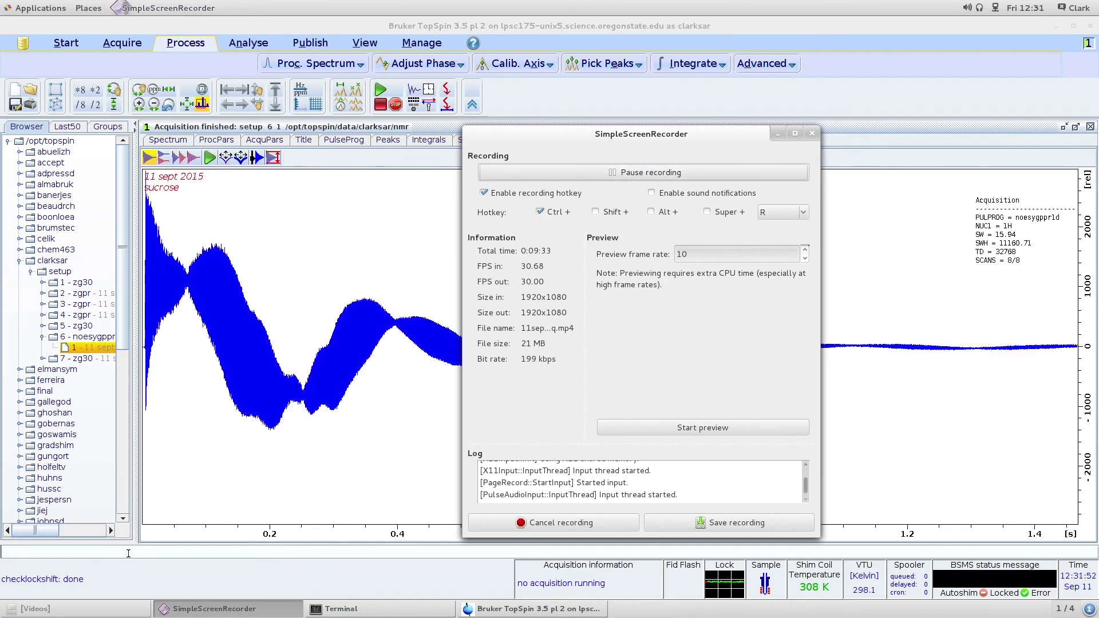
click(129, 552)
Fourier-transform the new FID with ft and phase it with apk
text(ft)
key(Return)
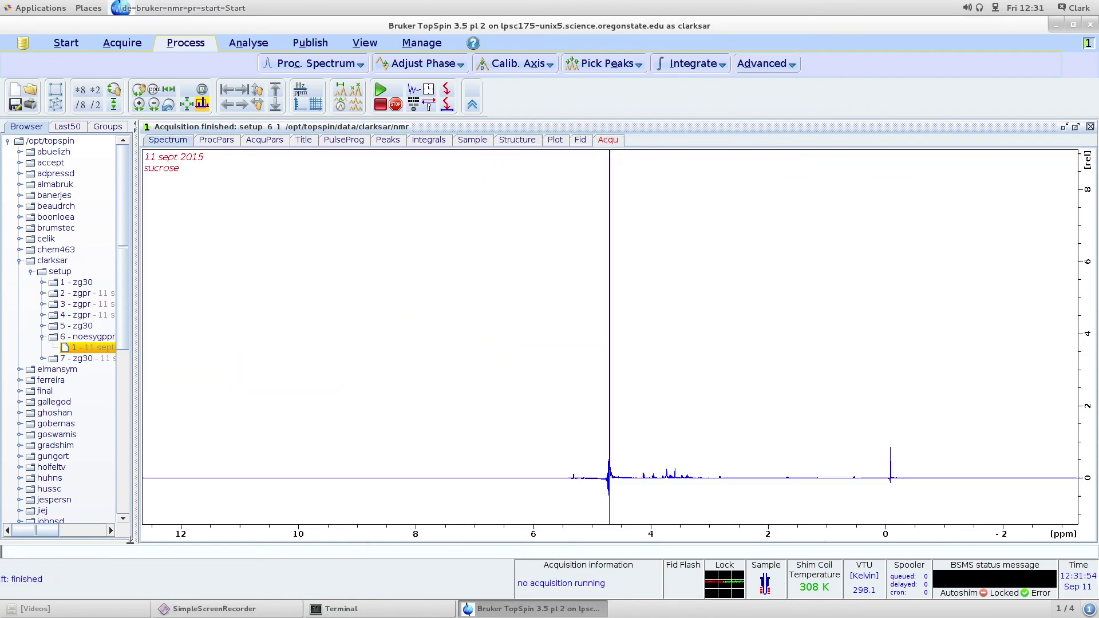
text(a)
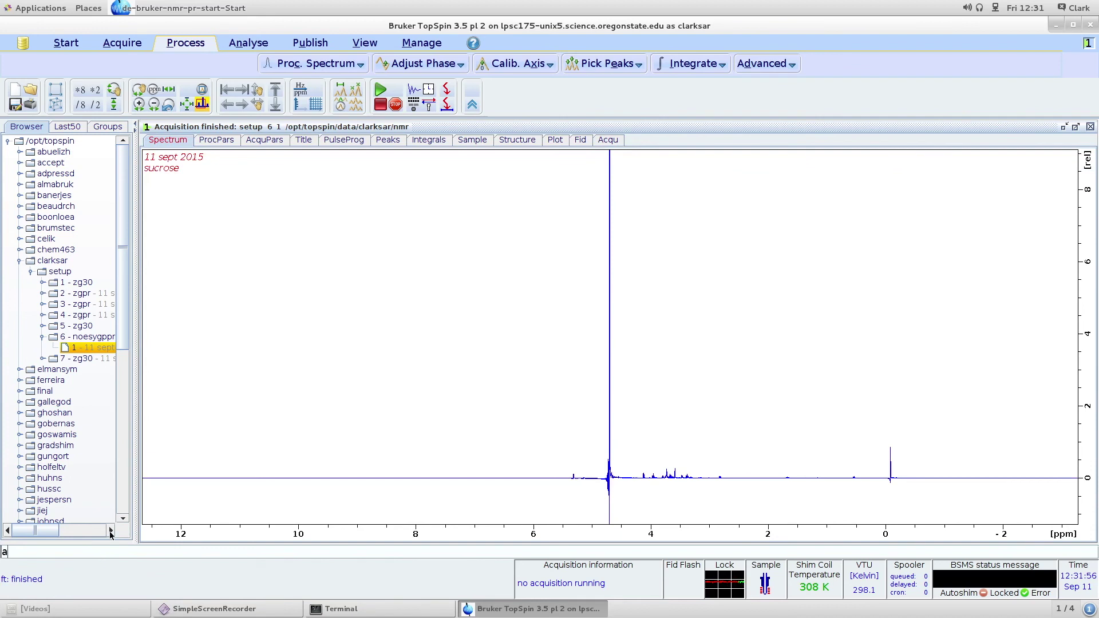
text(pk)
key(Return)
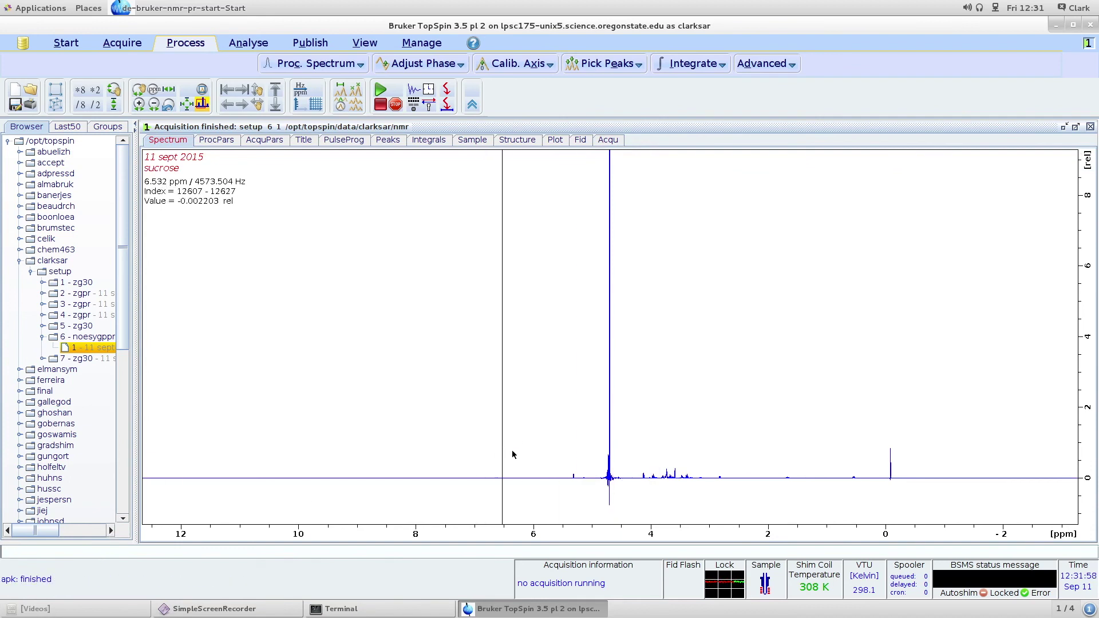
Zoom repeatedly around the 5.32 ppm doublet, resetting to the full spectrum between tries
drag(546, 464, 771, 461)
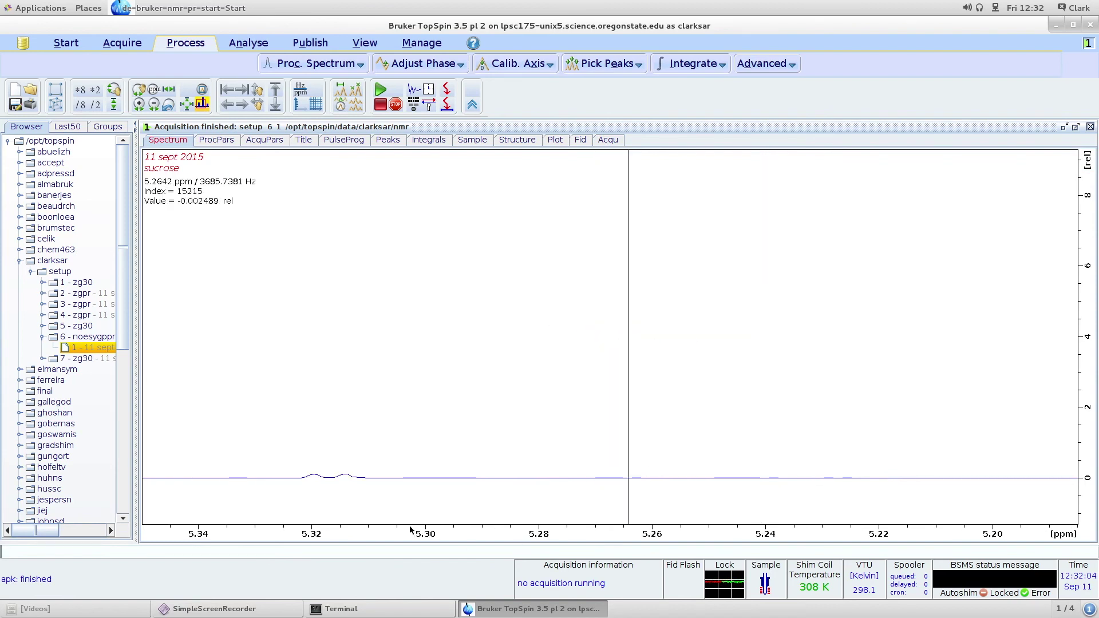
click(187, 109)
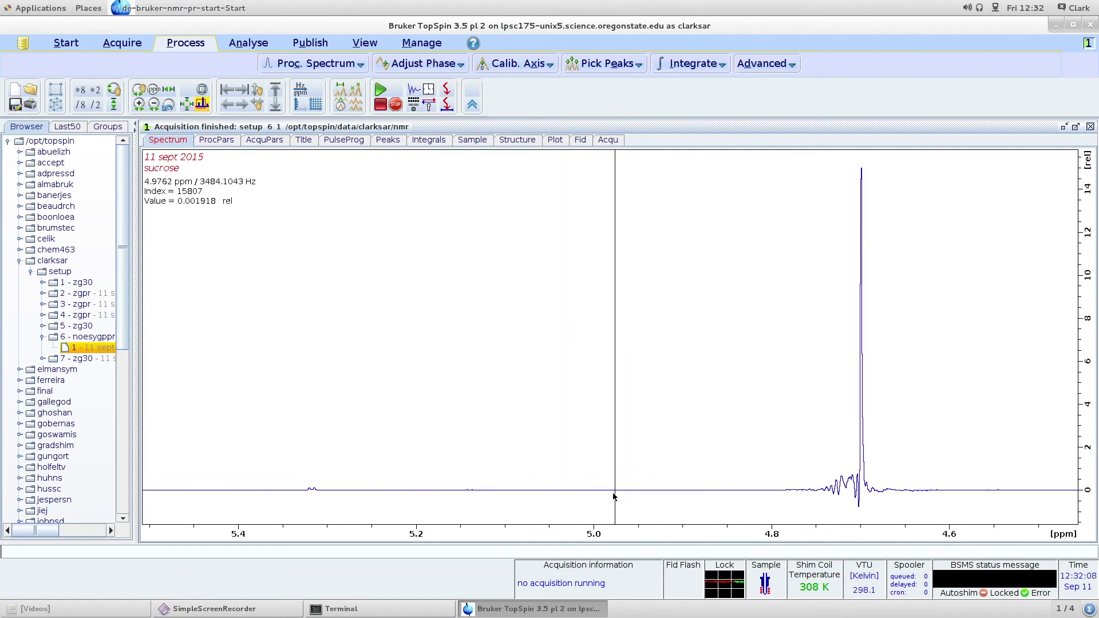
drag(235, 459, 387, 460)
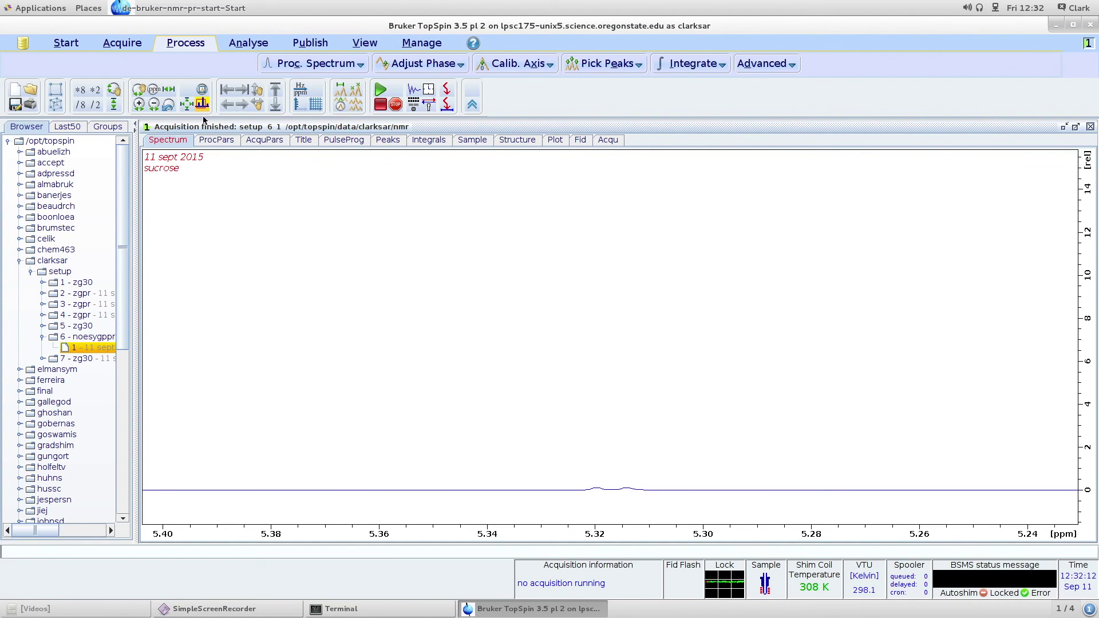
click(187, 103)
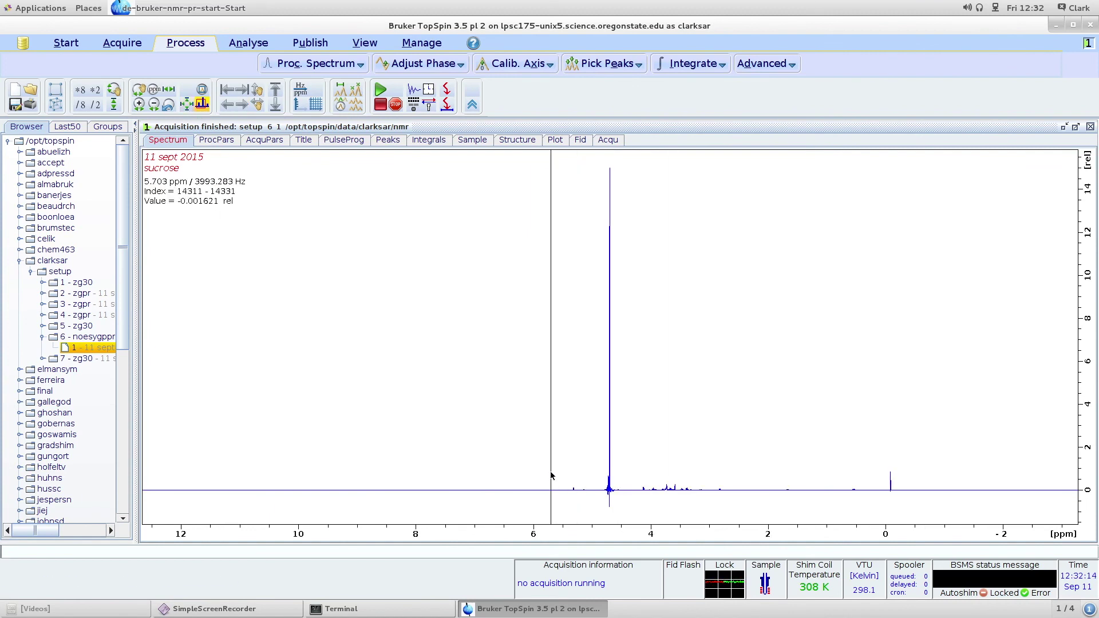
drag(566, 502, 585, 500)
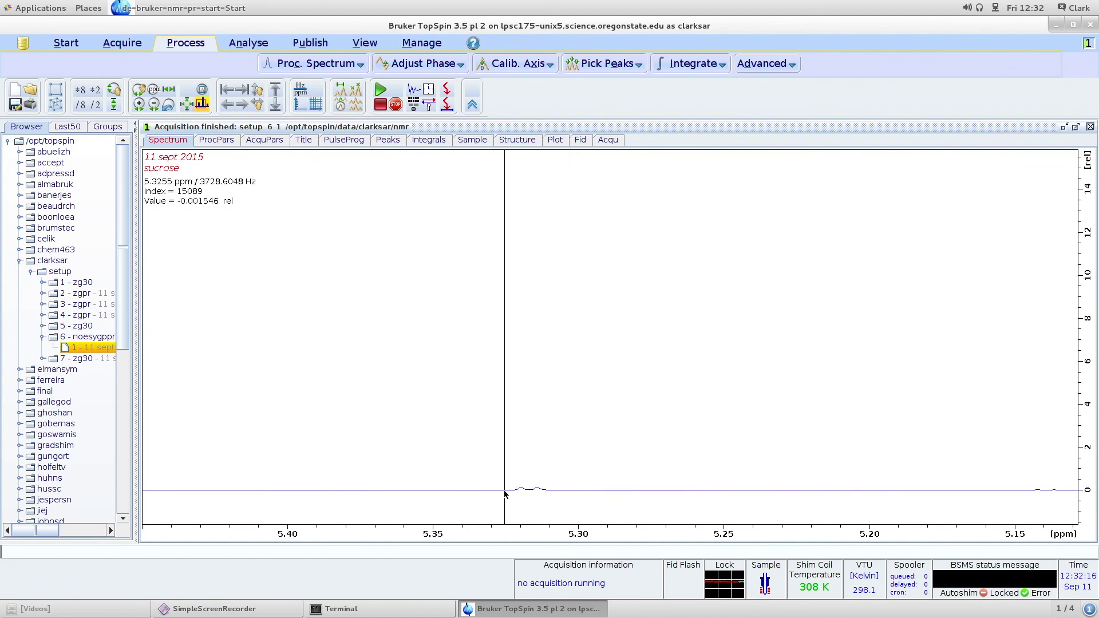
click(503, 470)
mouse_move(543, 470)
mouse_down()
mouse_move(581, 473)
mouse_move(564, 473)
mouse_up()
click(187, 106)
drag(549, 474, 596, 475)
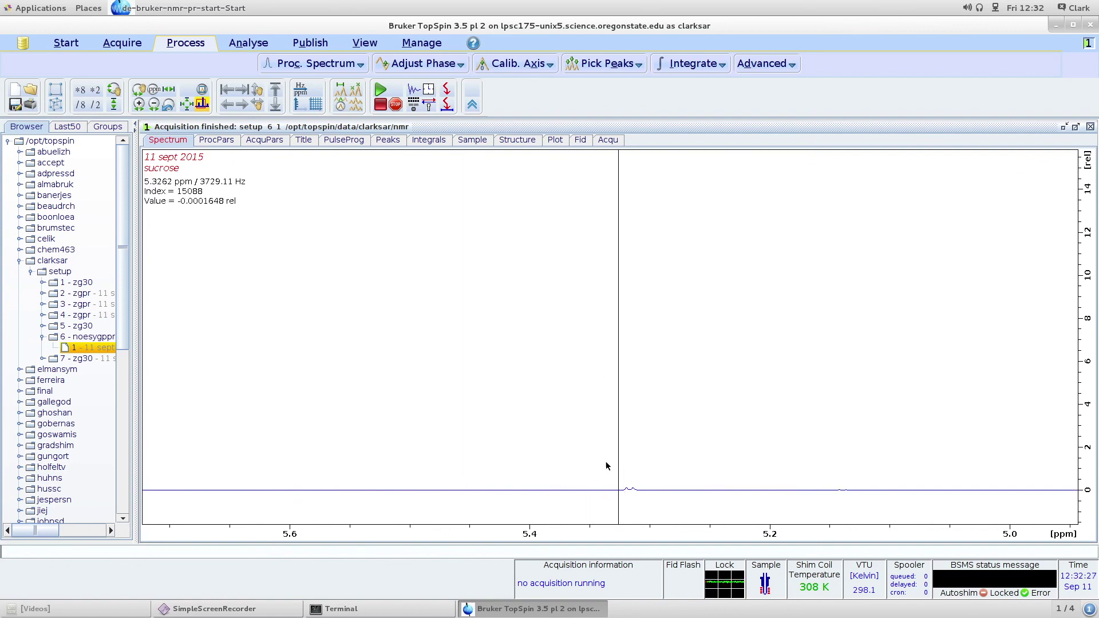
drag(605, 466, 958, 471)
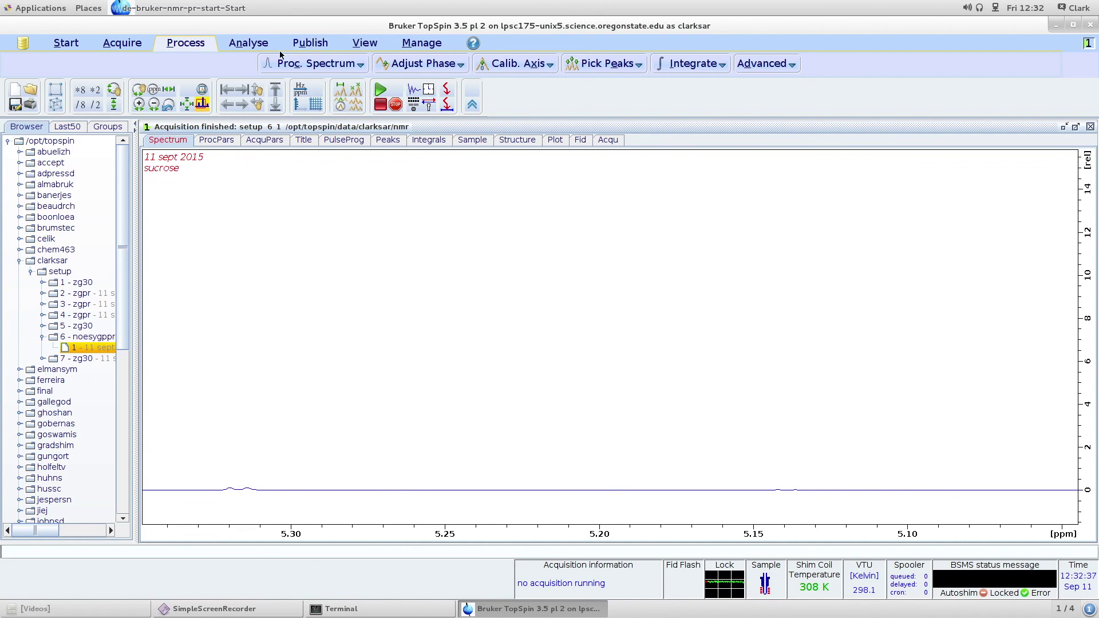
click(205, 610)
Increase the vertical scale and zoom across roughly 5.36–5.25 ppm to resolve both doublet lines
click(629, 172)
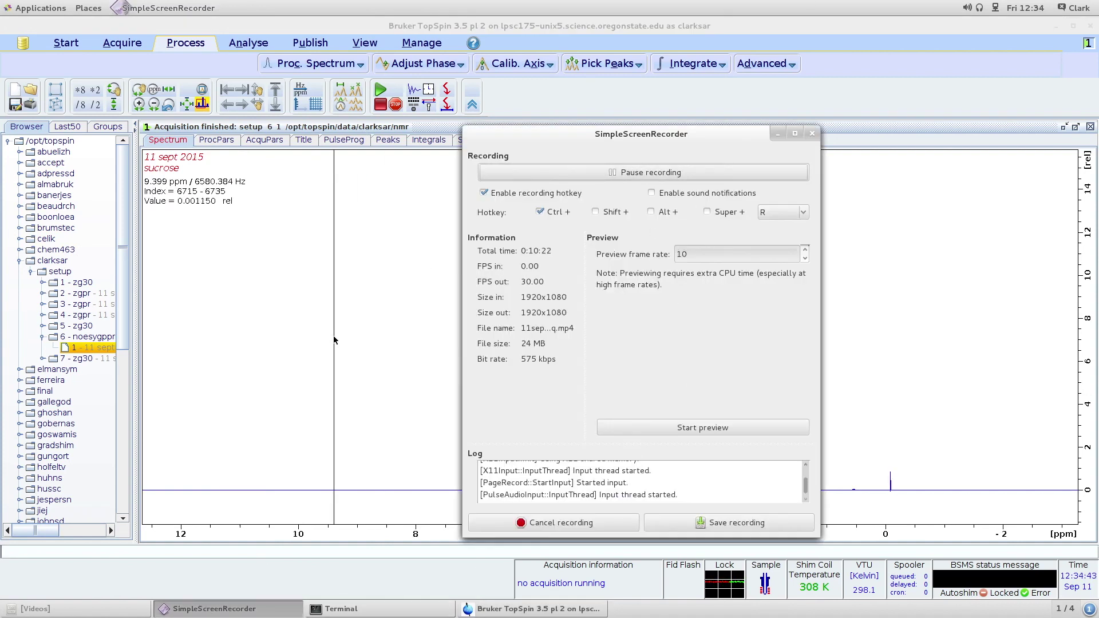
click(334, 339)
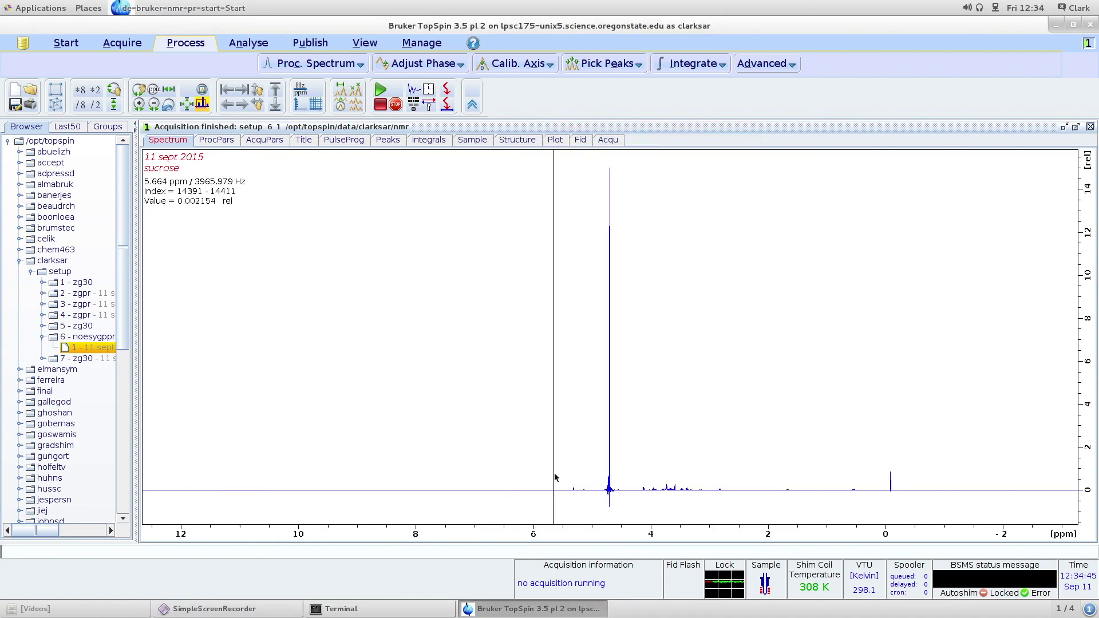
scroll(558, 475, up, 5)
drag(558, 474, 584, 473)
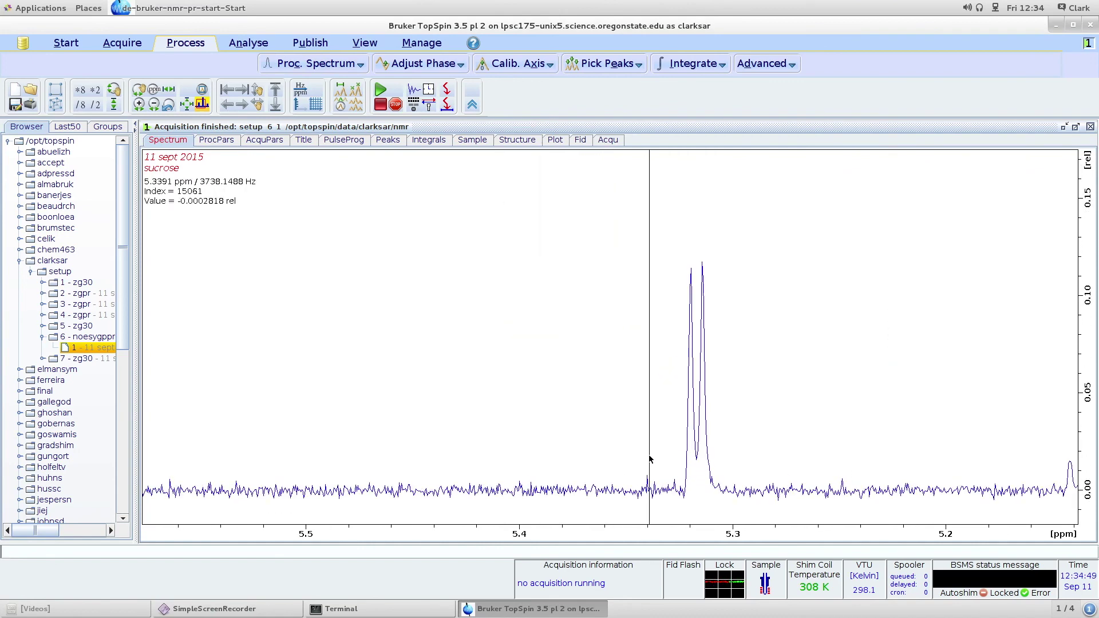
drag(608, 400, 841, 414)
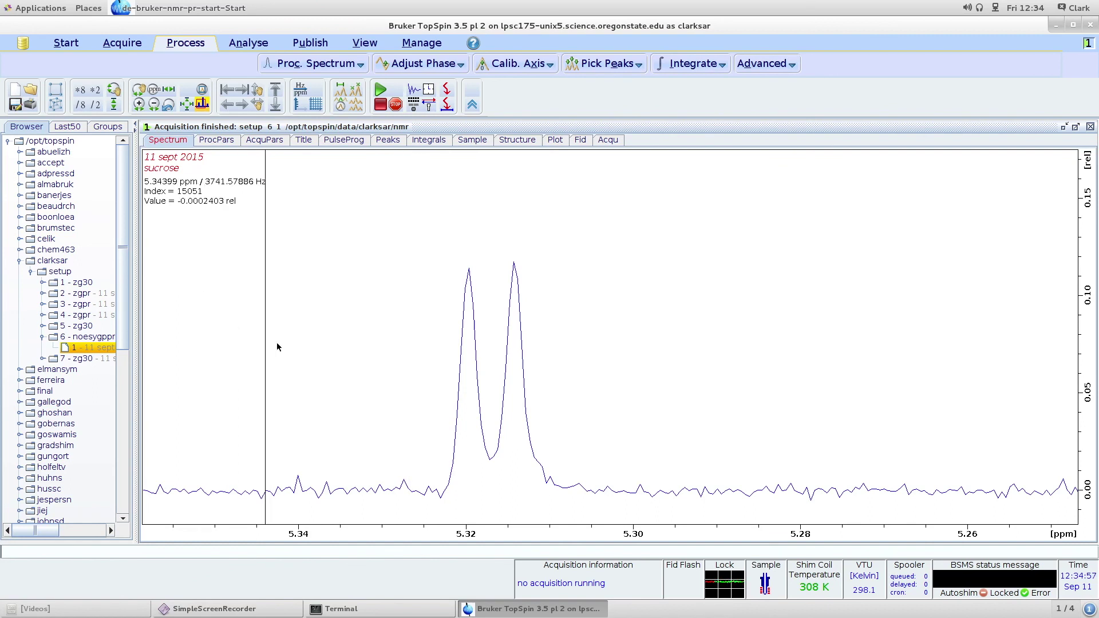
key(alt+Tab)
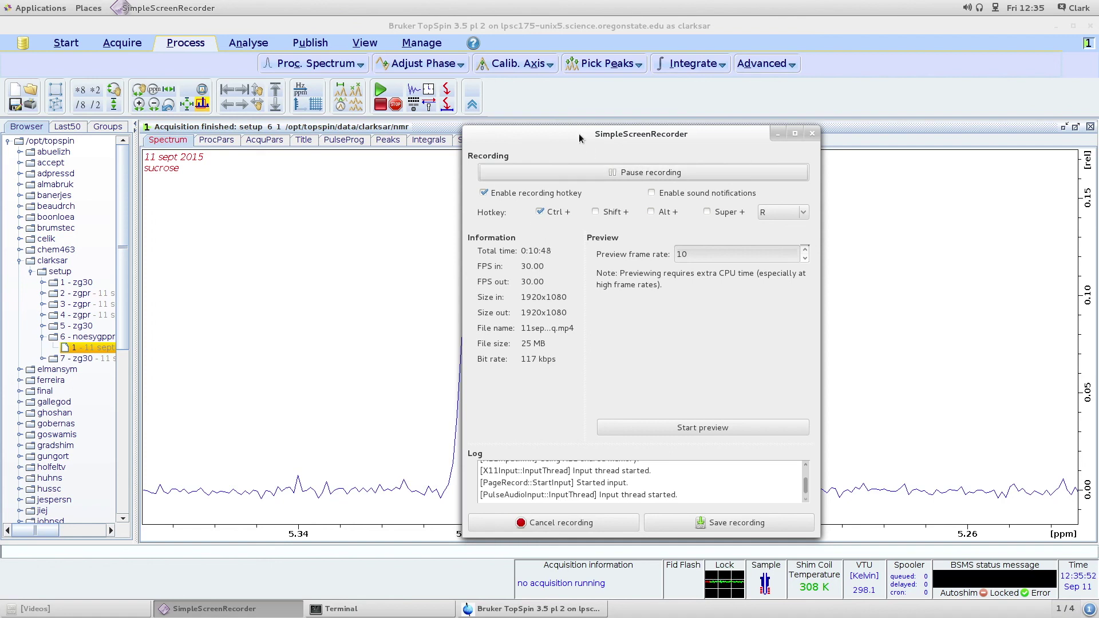
drag(576, 138, 609, 134)
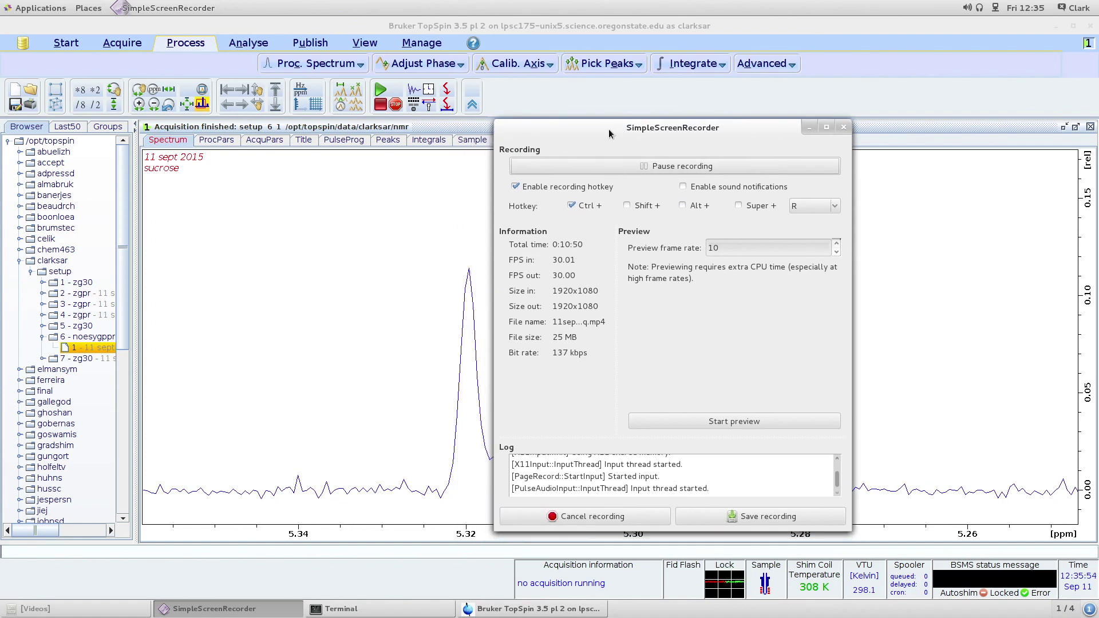